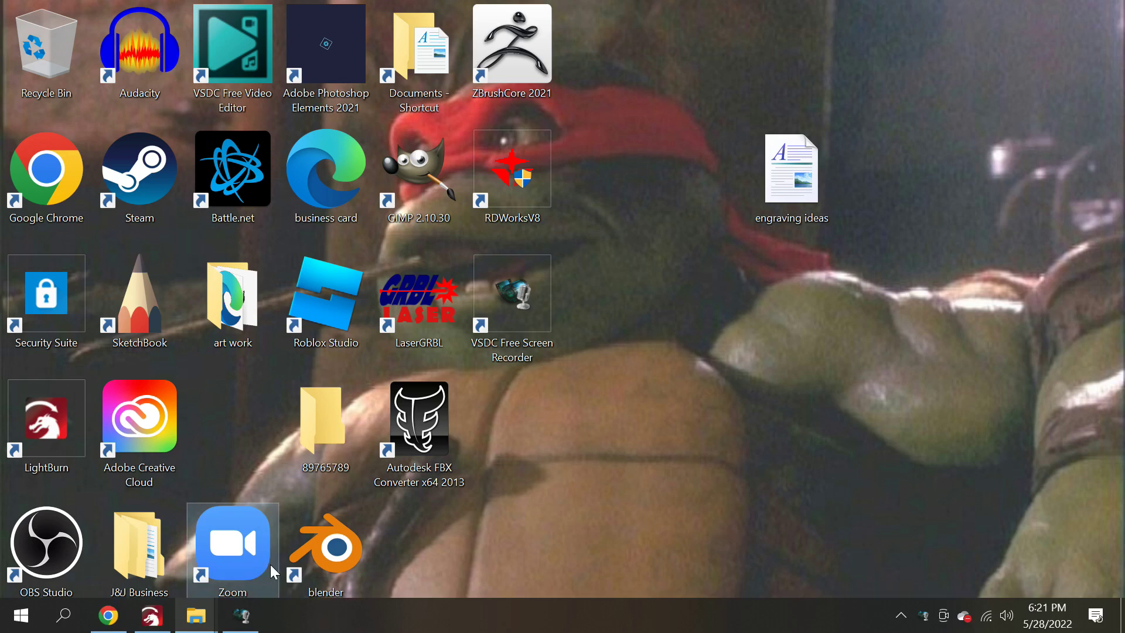
Step: Return to LightBurn and delete the old scarecrow image from the canvas
click(187, 586)
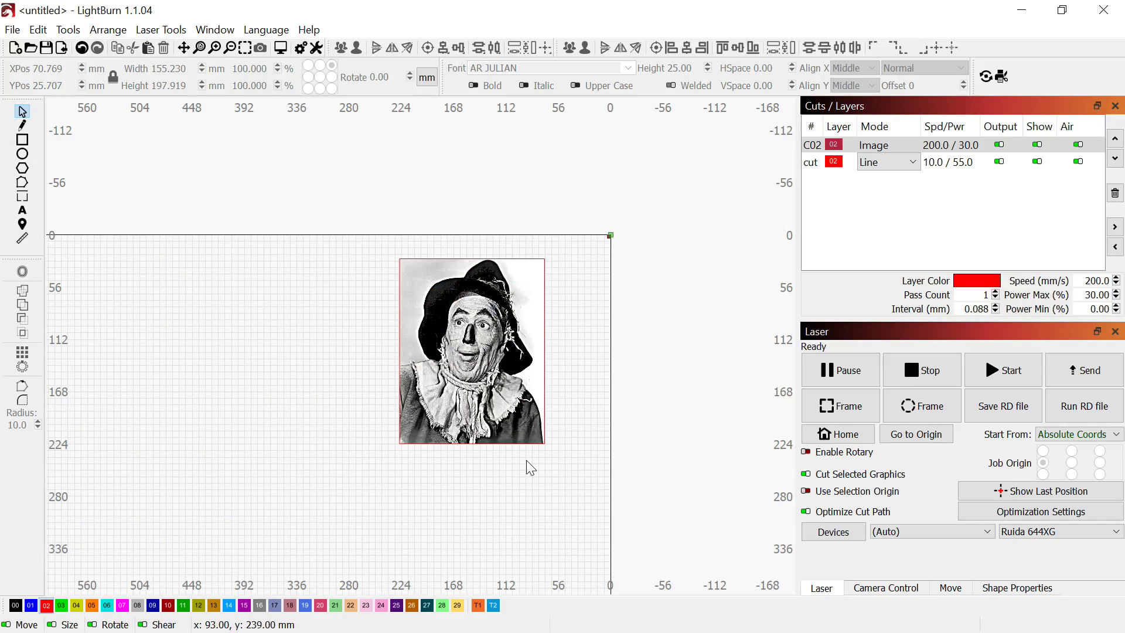
drag(514, 420, 516, 420)
key(Delete)
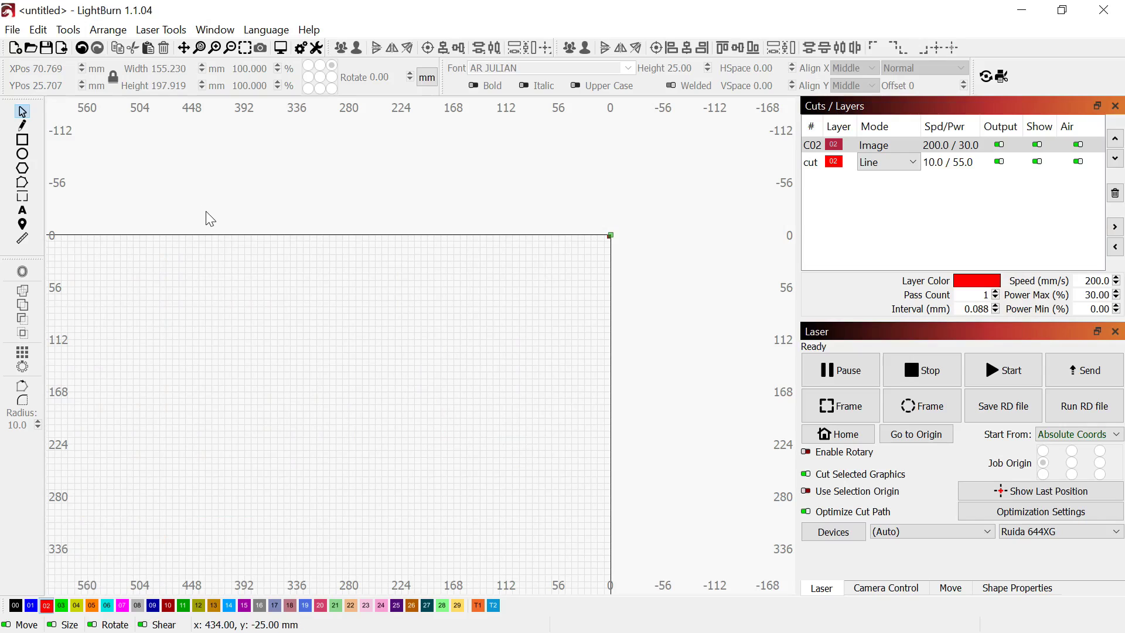
Step: Import the scarecrow JPG from Downloads and select it on the canvas
click(19, 32)
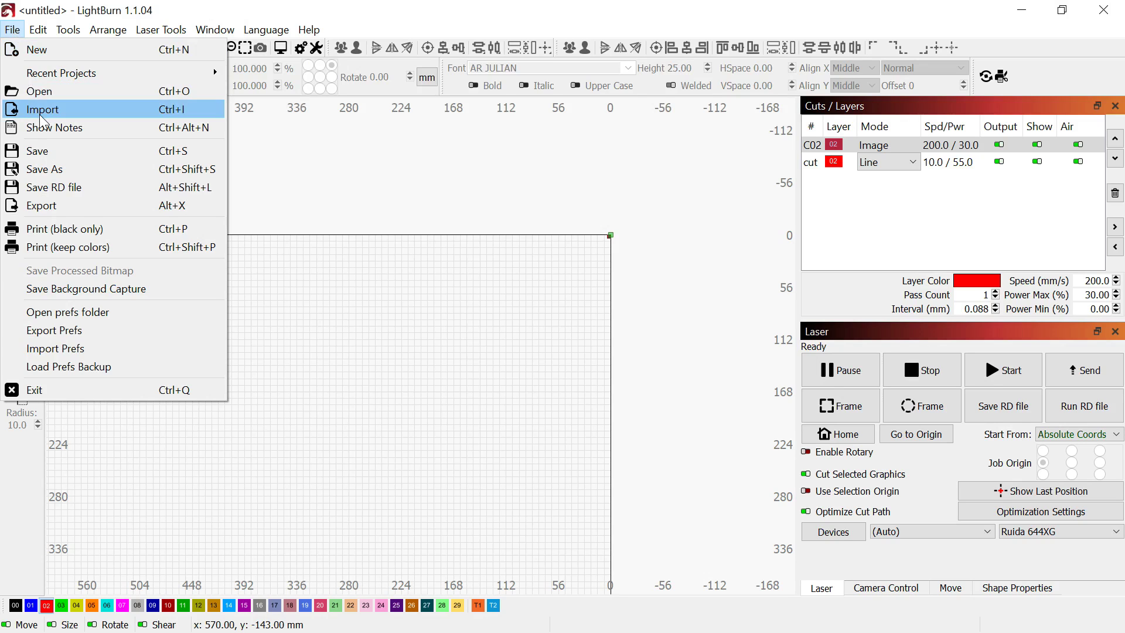
click(101, 114)
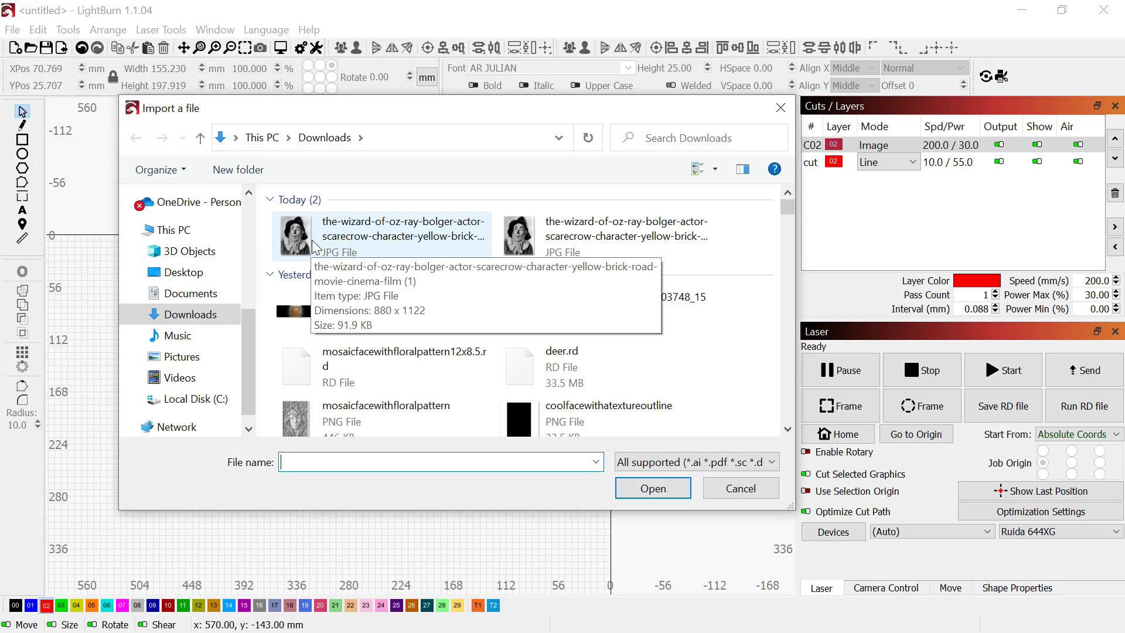
double_click(315, 243)
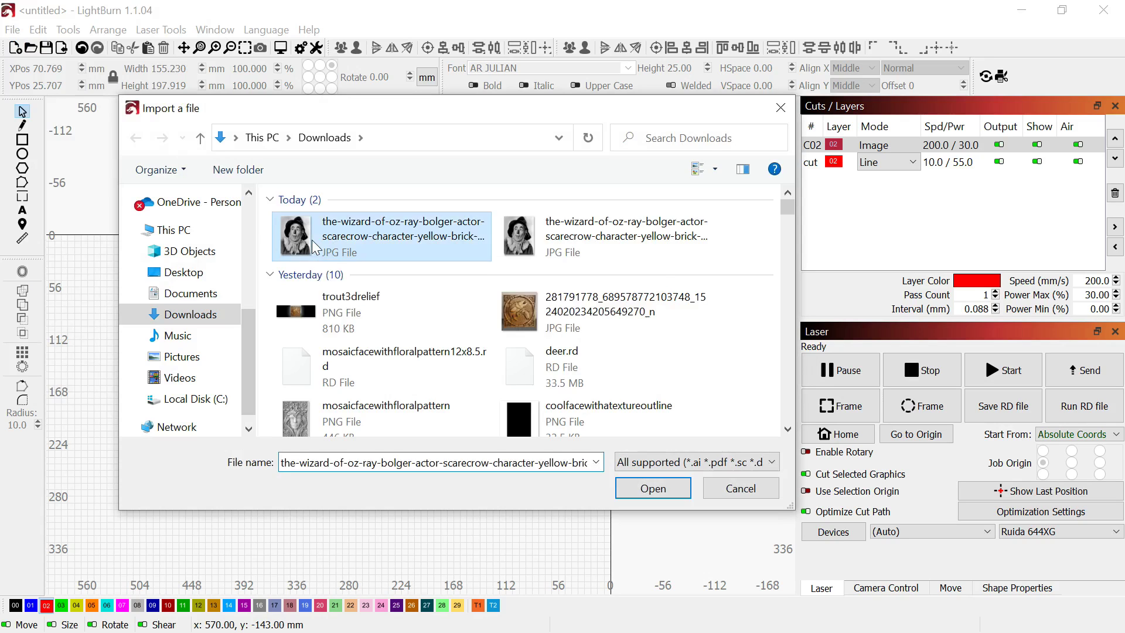
click(546, 343)
scroll(484, 386, up, 4)
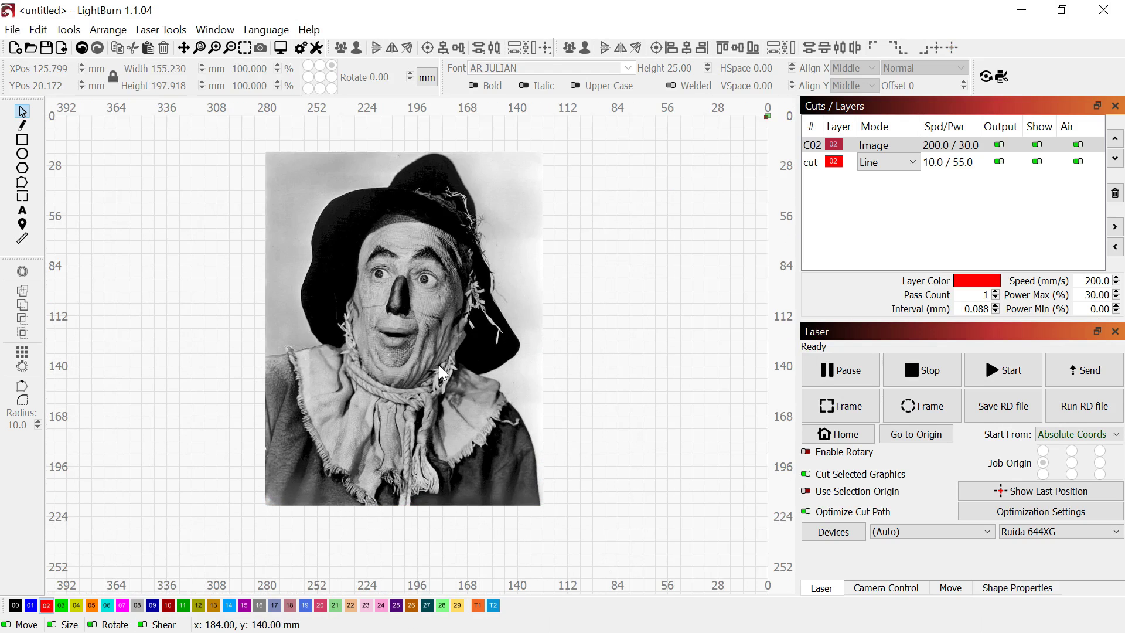
scroll(444, 373, down, 6)
scroll(444, 373, up, 5)
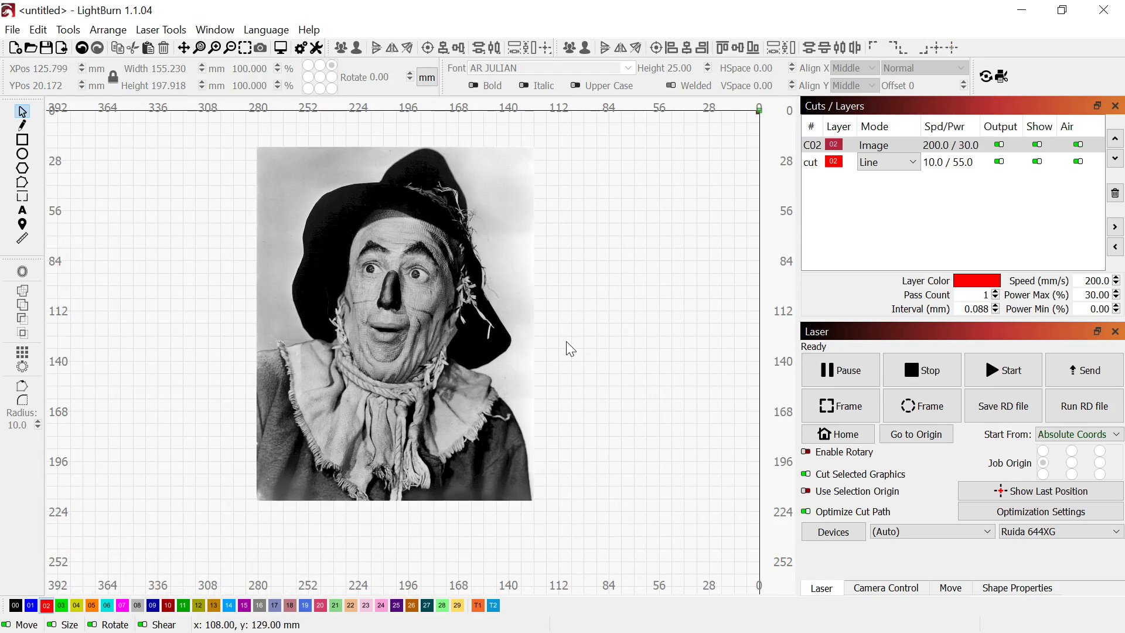
click(458, 375)
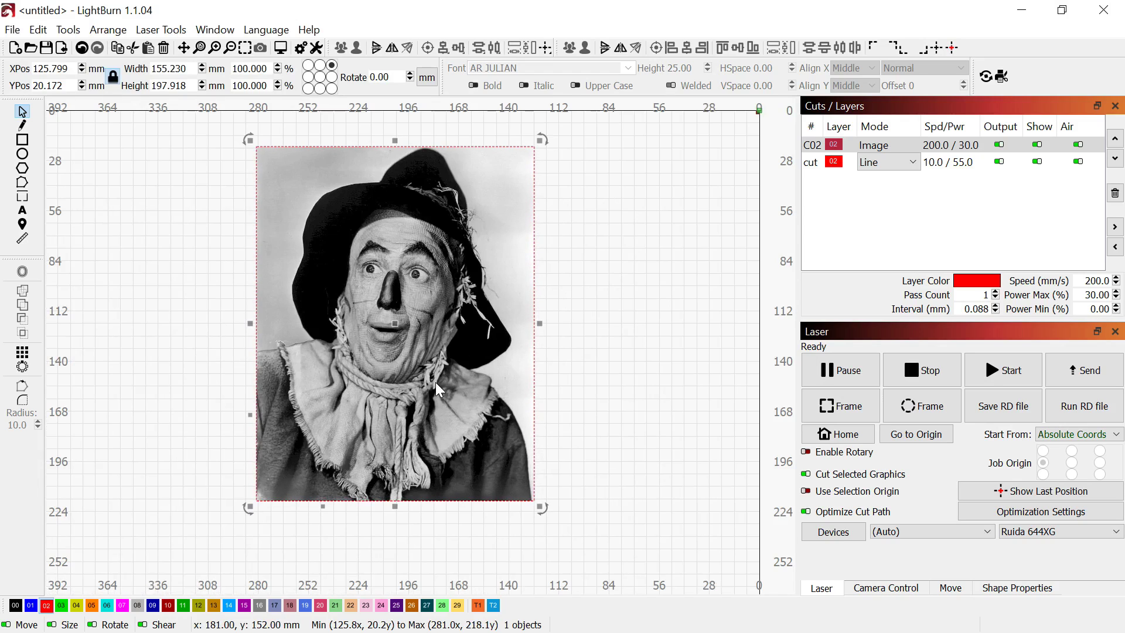
Step: Open Adjust Image for the scarecrow photo and keep Jarvis as the image mode
right_click(440, 400)
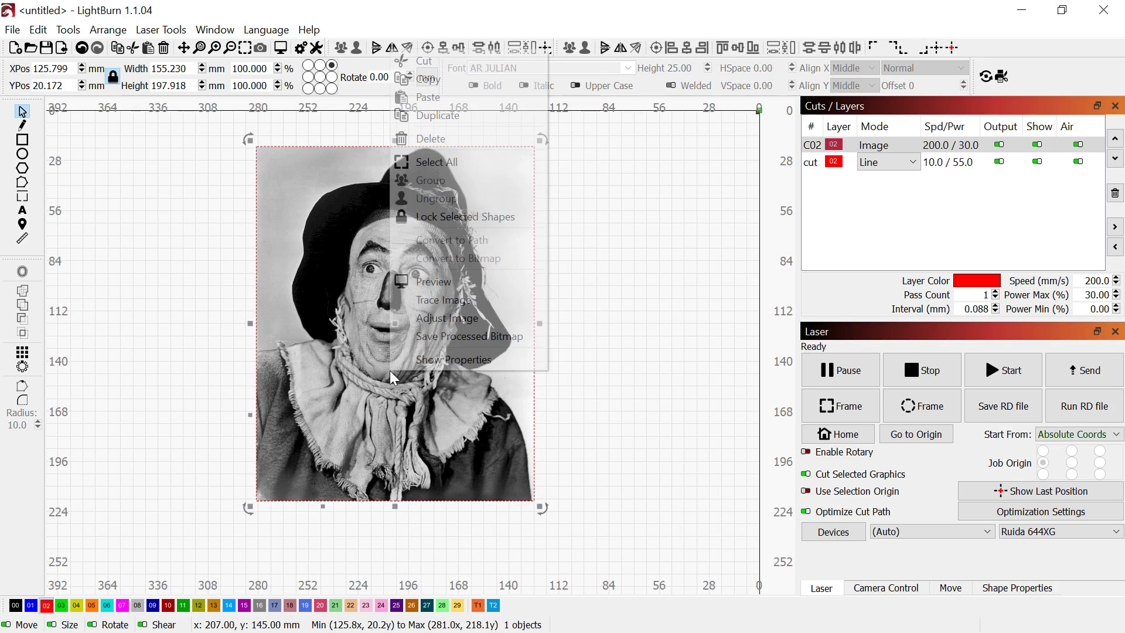
click(474, 318)
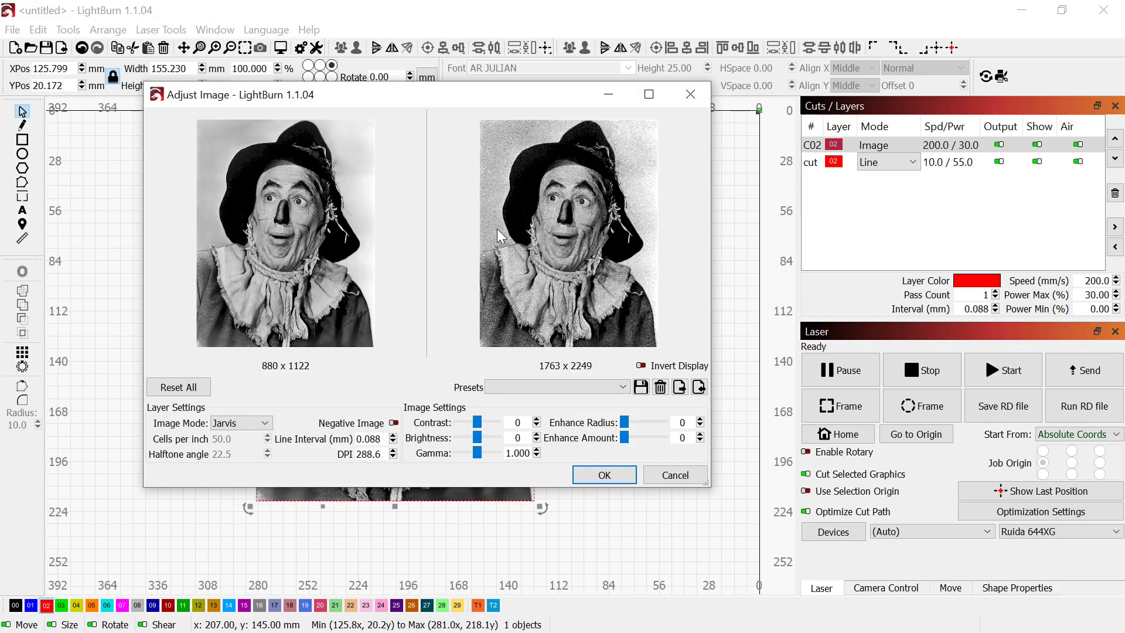
click(261, 424)
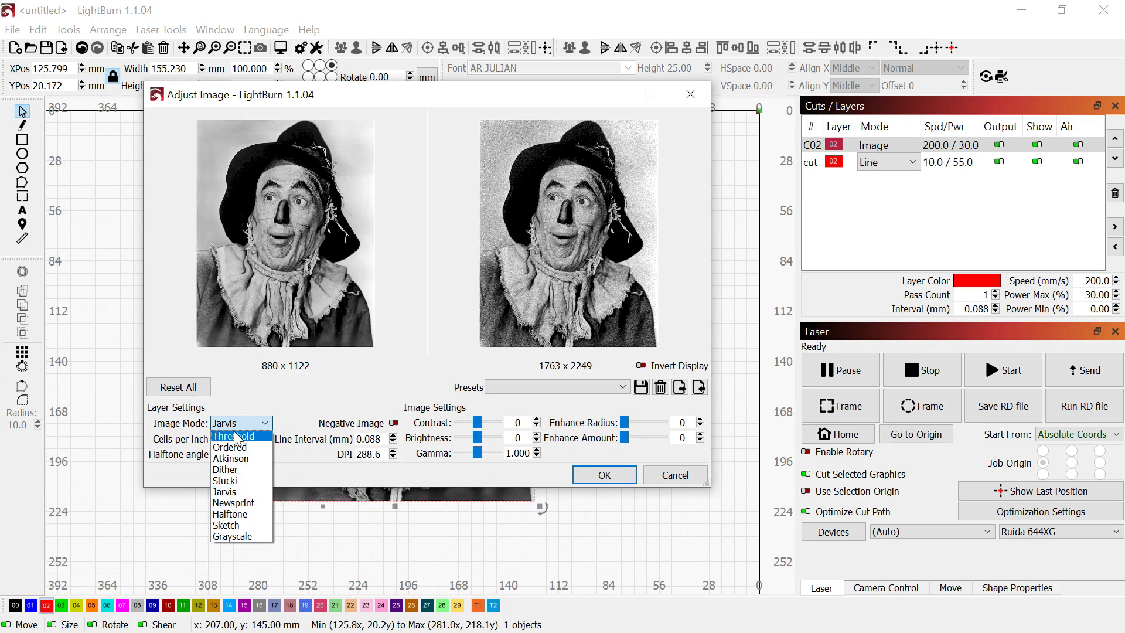
click(242, 492)
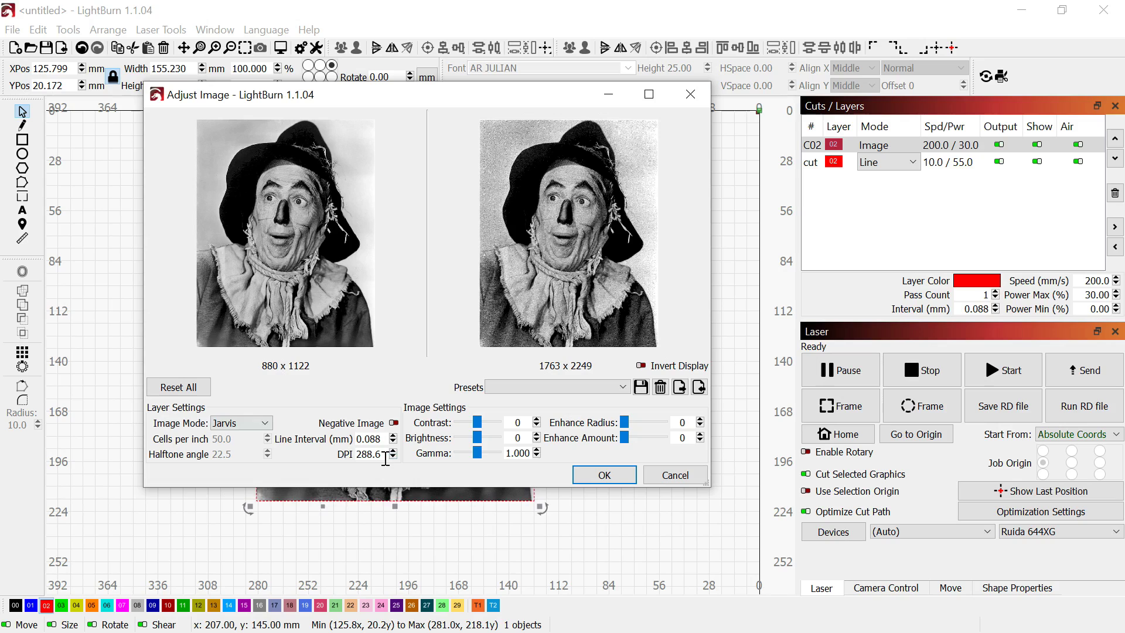
Step: Zoom the original and Jarvis-dithered previews in and out to inspect the dither
scroll(579, 268, up, 5)
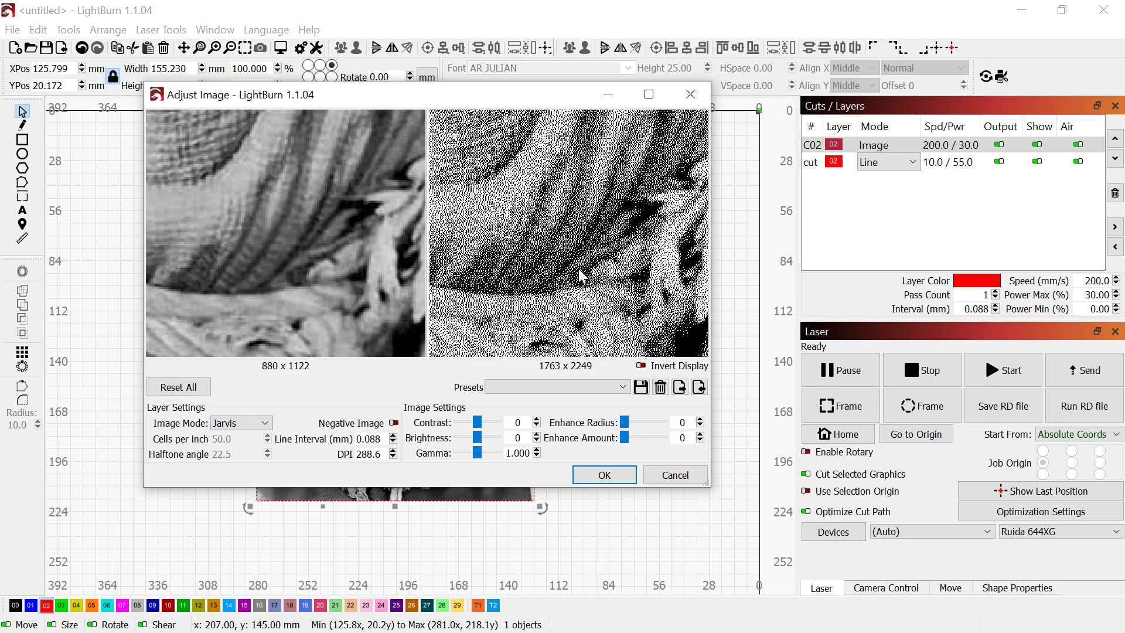
scroll(538, 235, up, 4)
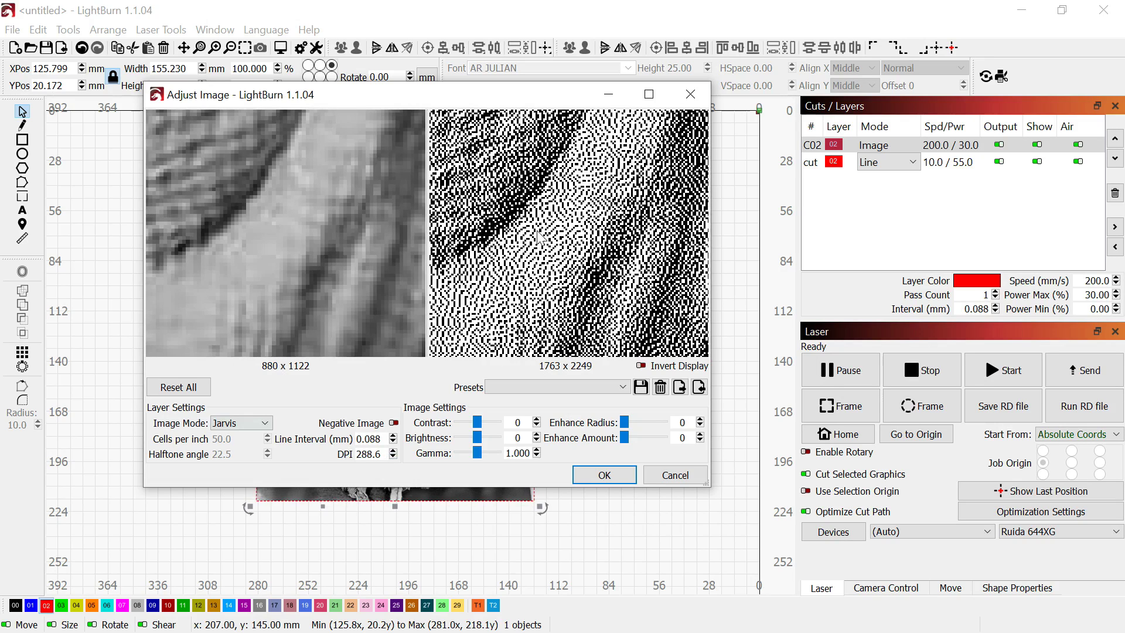
scroll(515, 258, down, 1)
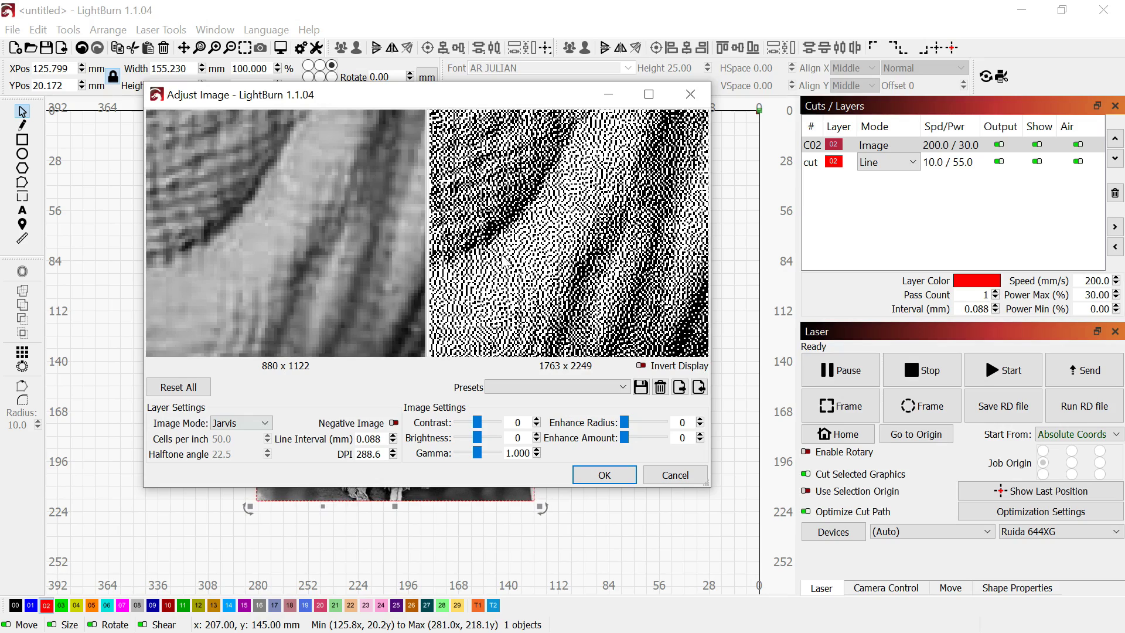
scroll(503, 261, down, 6)
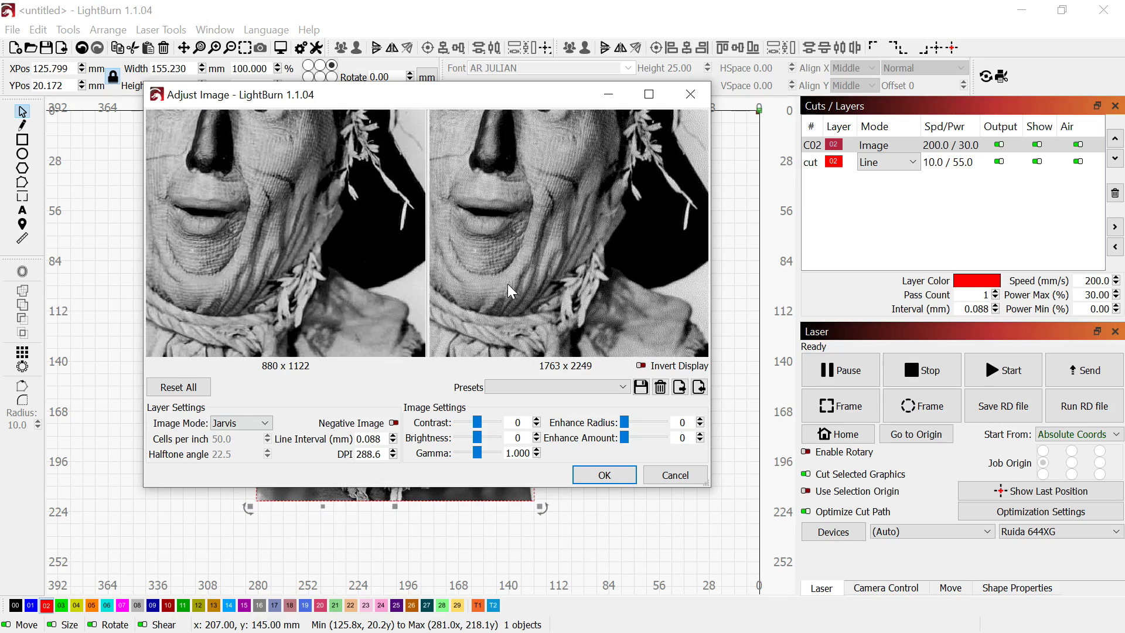
scroll(507, 284, down, 3)
scroll(521, 194, up, 4)
scroll(567, 255, down, 3)
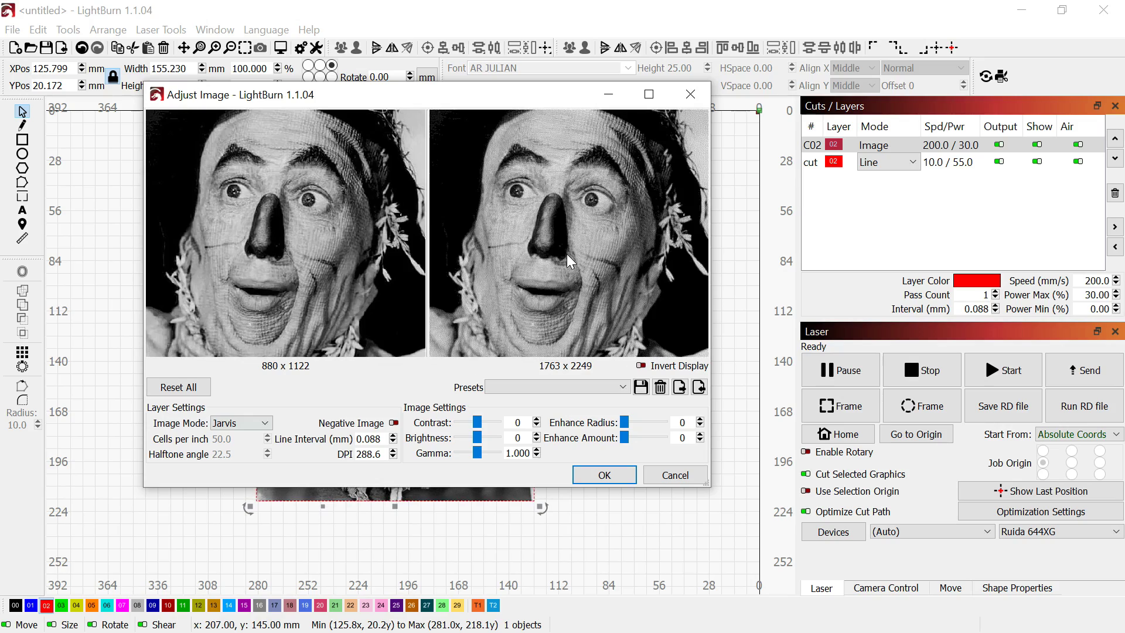
scroll(589, 231, down, 1)
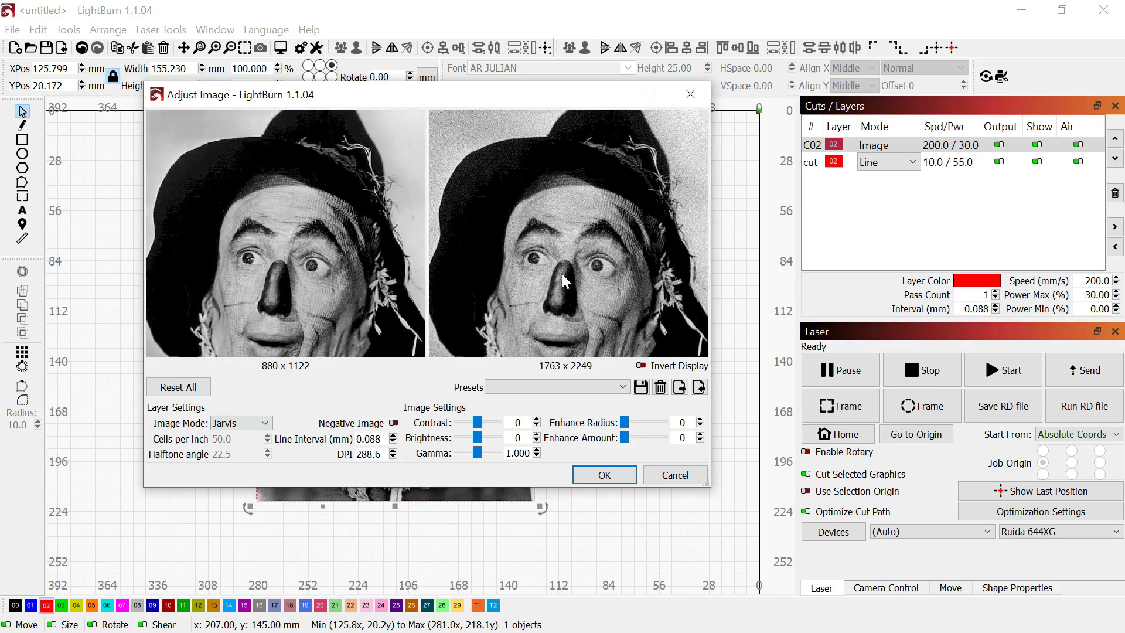
scroll(586, 247, up, 4)
scroll(604, 234, down, 3)
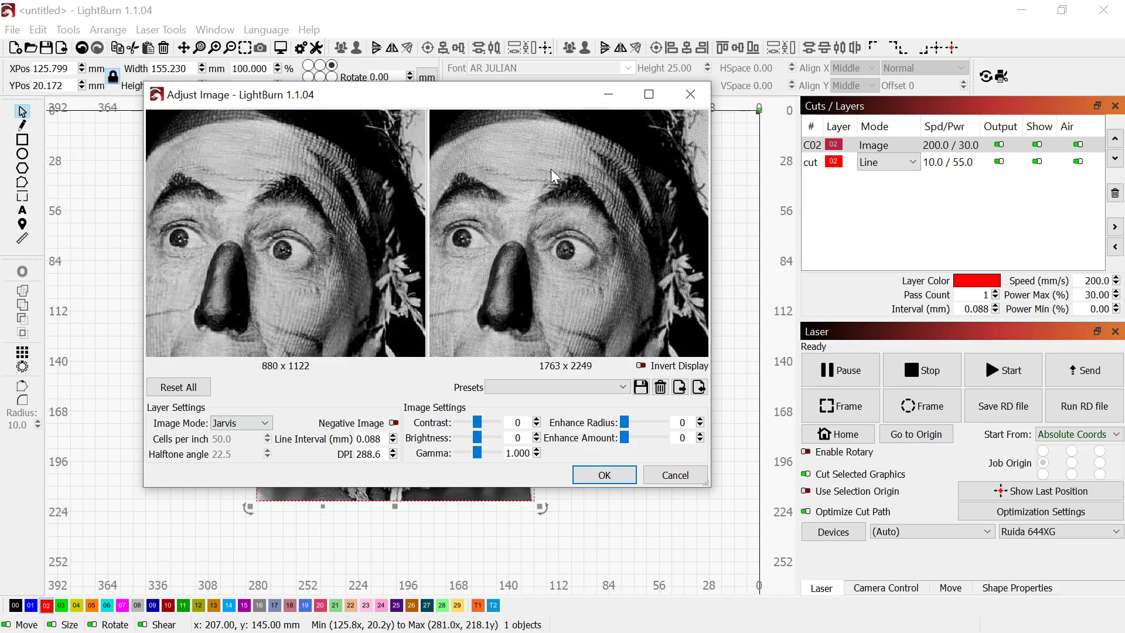
scroll(572, 259, down, 2)
scroll(600, 170, up, 1)
scroll(583, 261, up, 5)
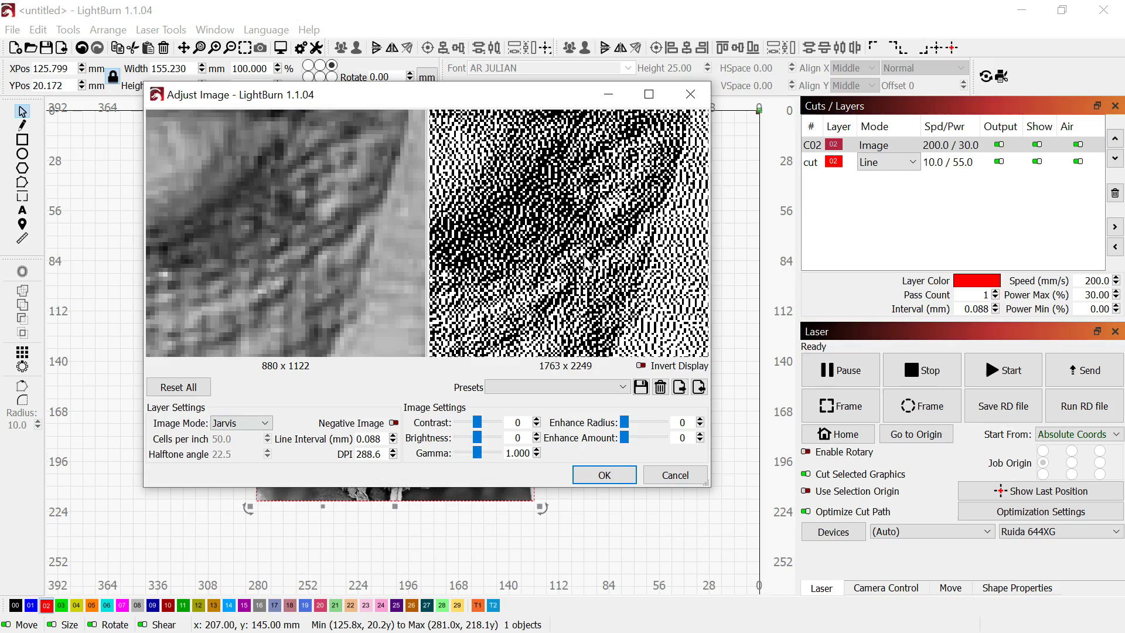
scroll(586, 264, down, 4)
scroll(580, 273, up, 5)
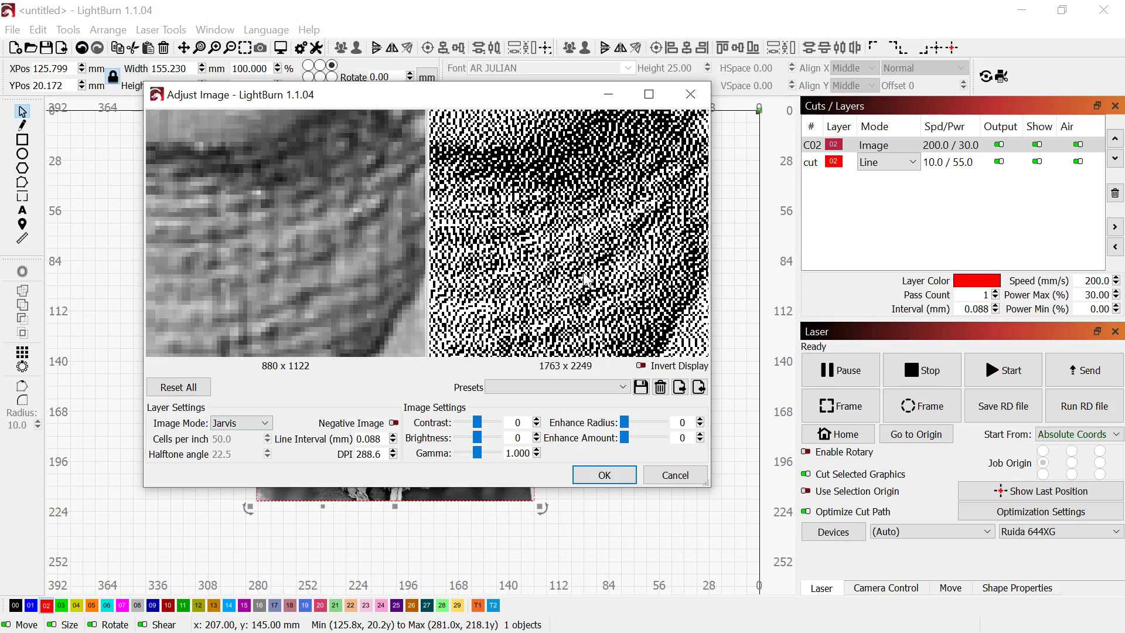
scroll(593, 306, down, 3)
scroll(540, 221, up, 2)
scroll(553, 253, down, 2)
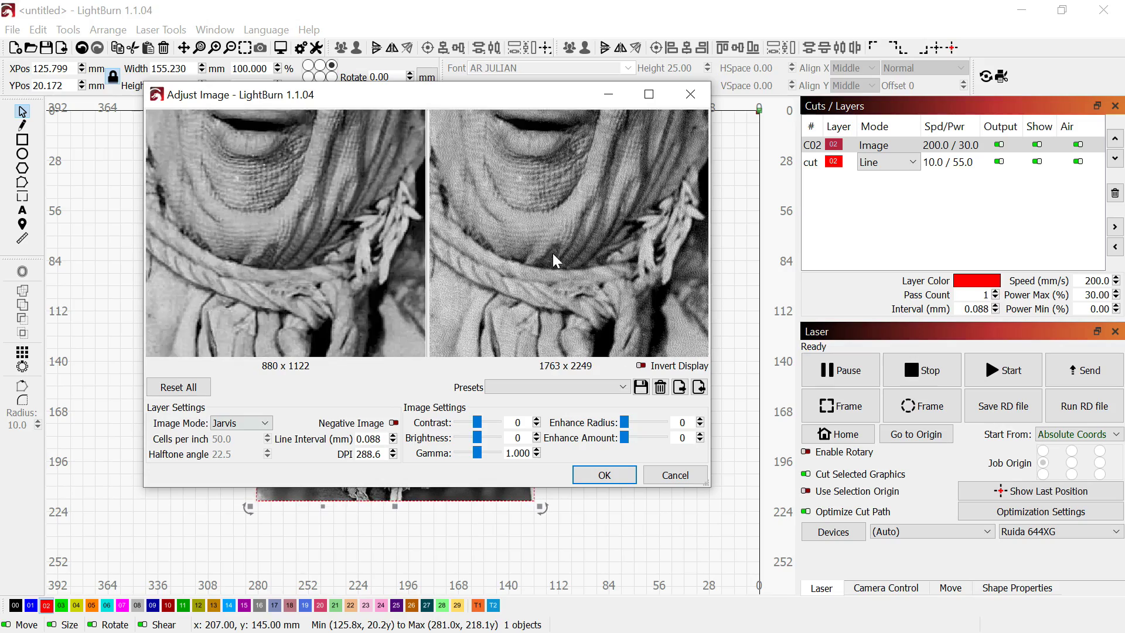
scroll(560, 261, up, 4)
scroll(566, 271, down, 4)
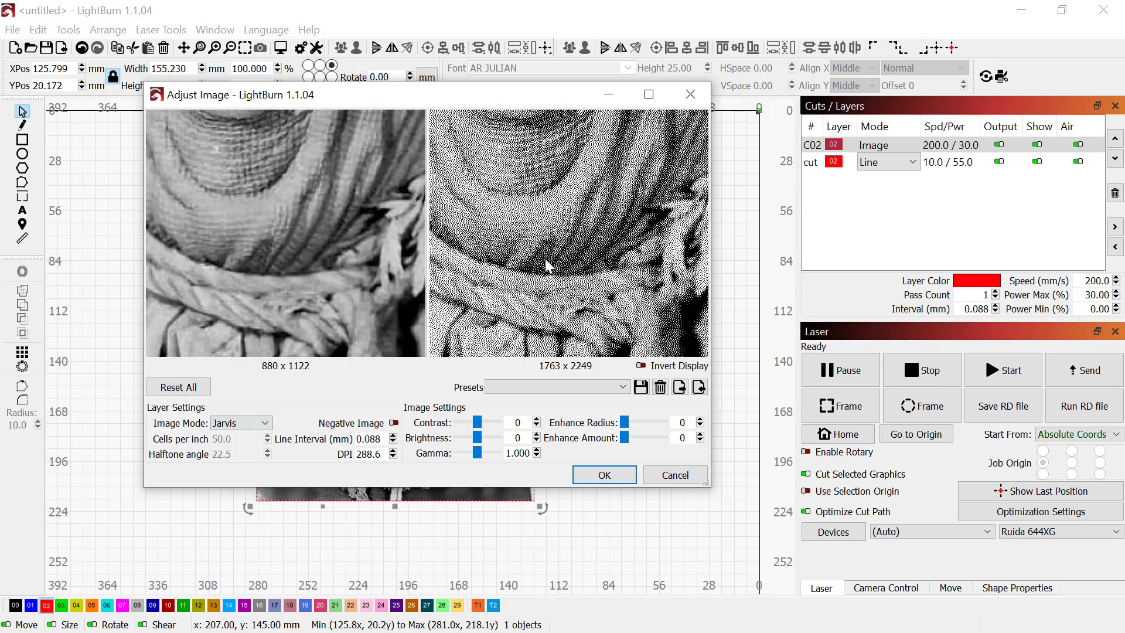
scroll(545, 258, up, 4)
scroll(545, 258, down, 4)
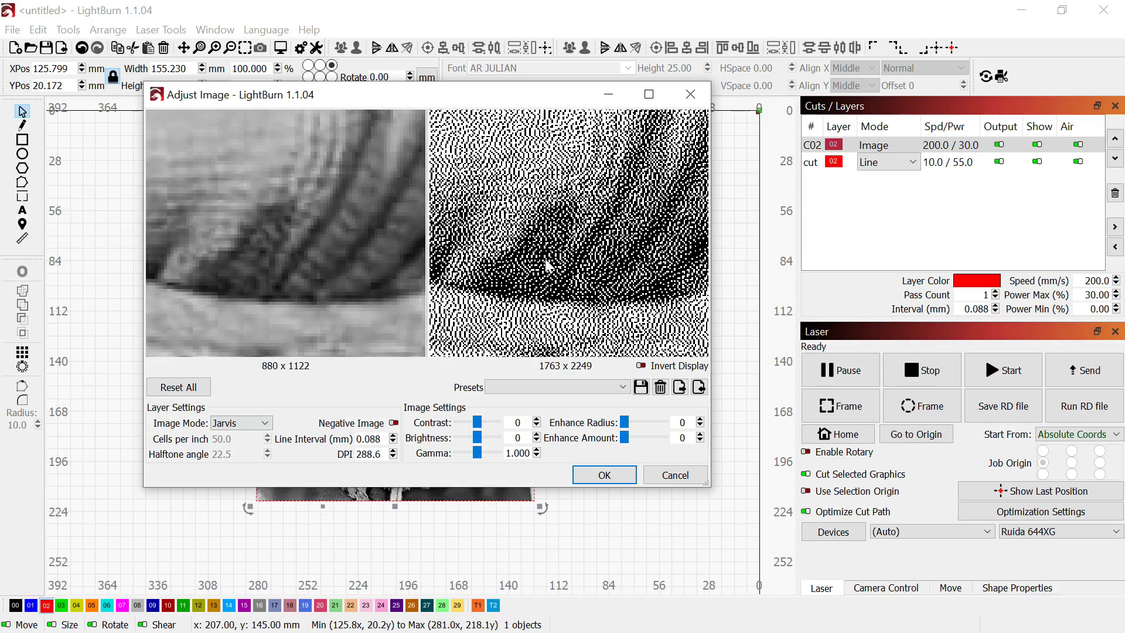
scroll(548, 258, up, 3)
scroll(550, 260, down, 5)
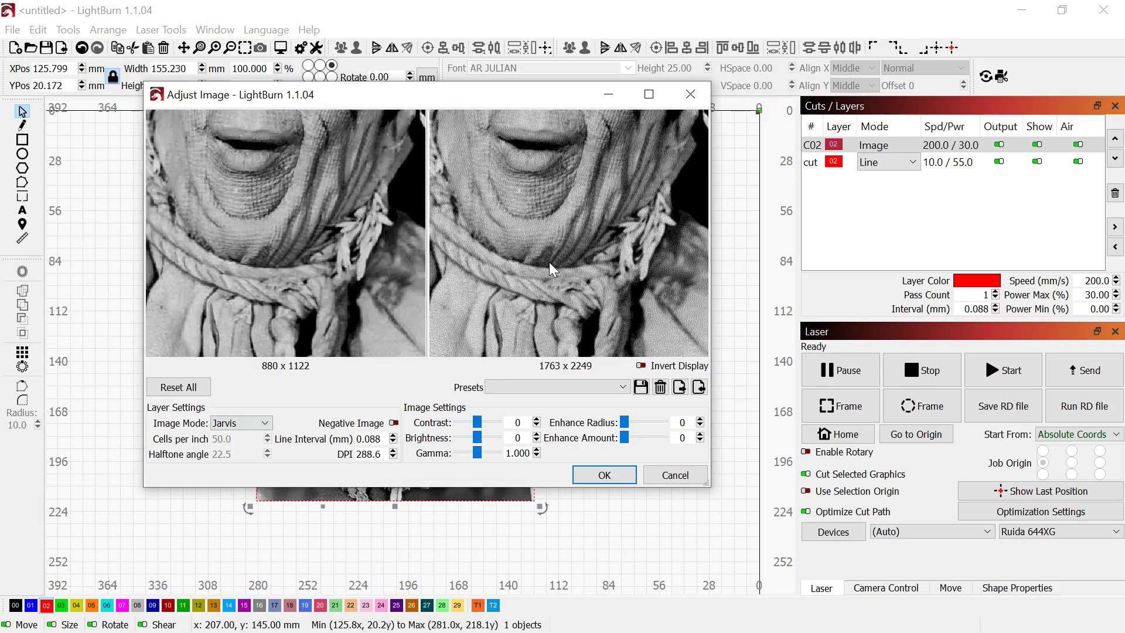
scroll(559, 259, down, 3)
scroll(528, 282, up, 7)
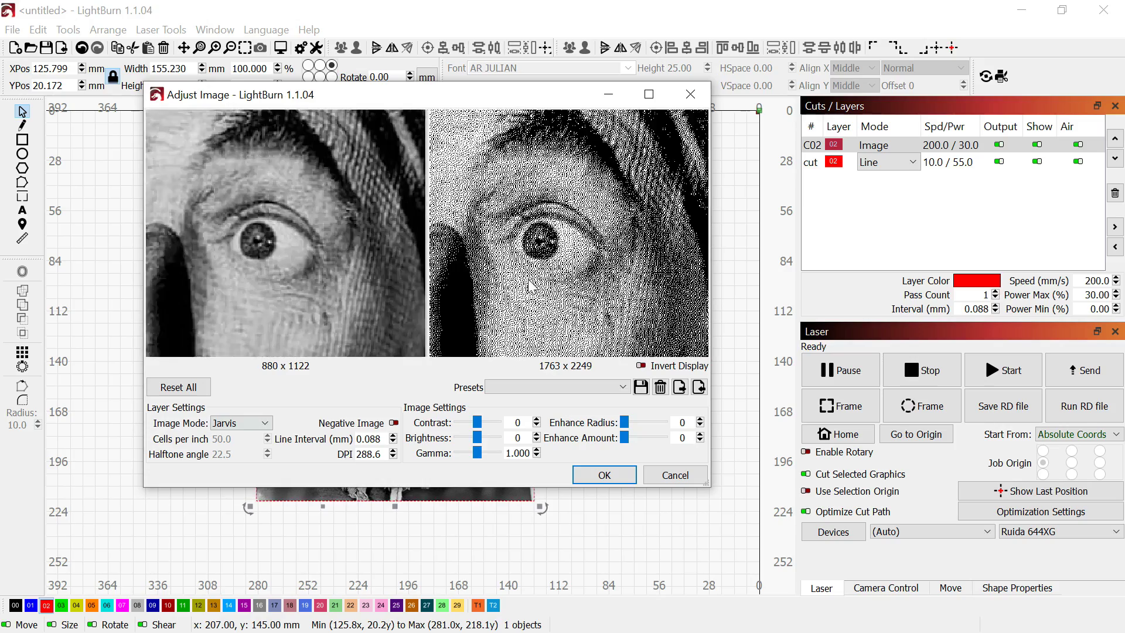
scroll(531, 287, down, 6)
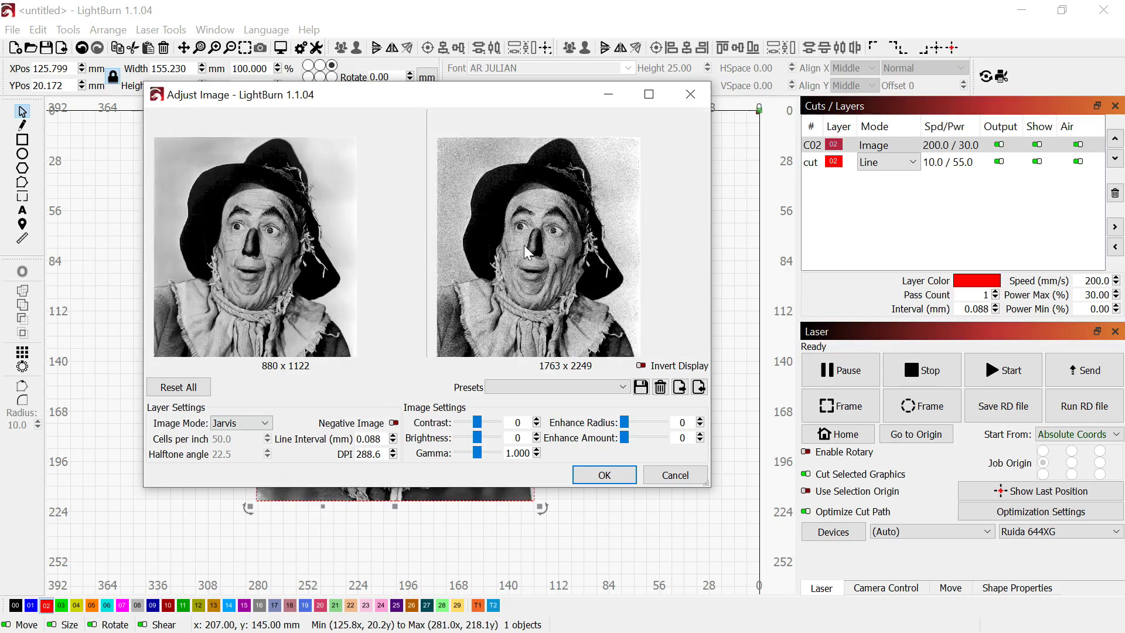
scroll(589, 235, up, 6)
scroll(580, 252, down, 4)
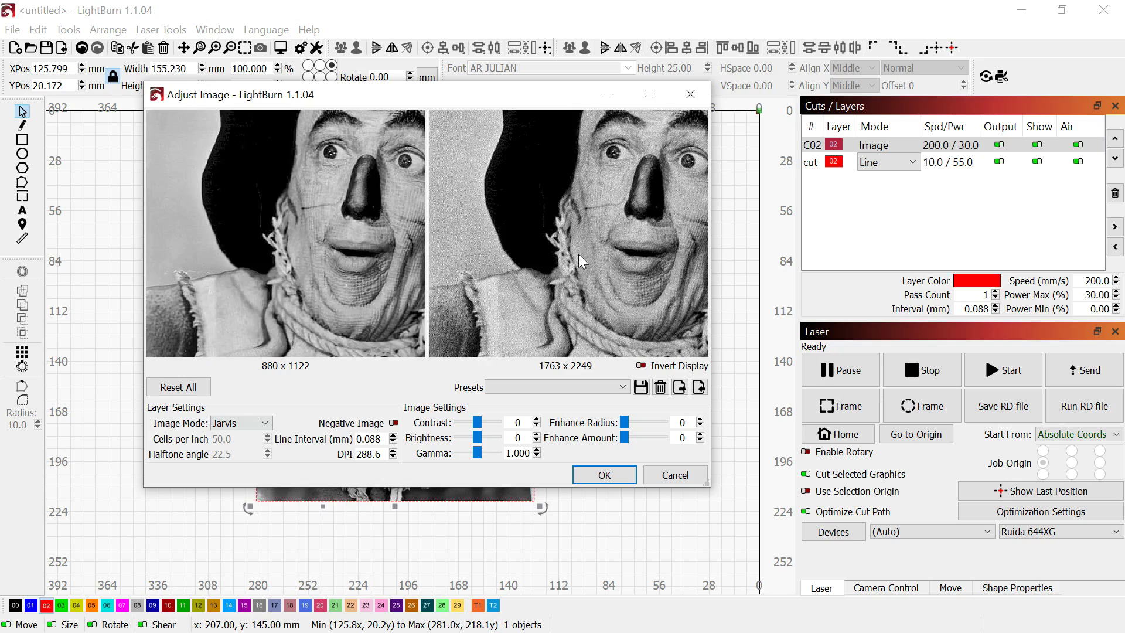
scroll(486, 231, up, 2)
scroll(487, 237, down, 4)
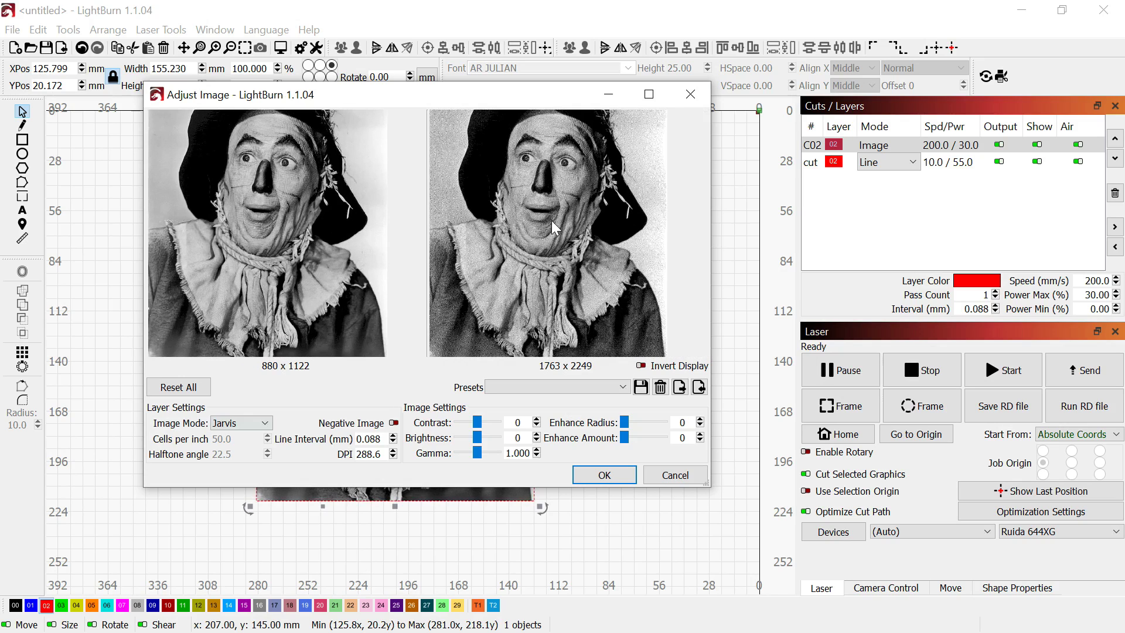
scroll(564, 257, up, 3)
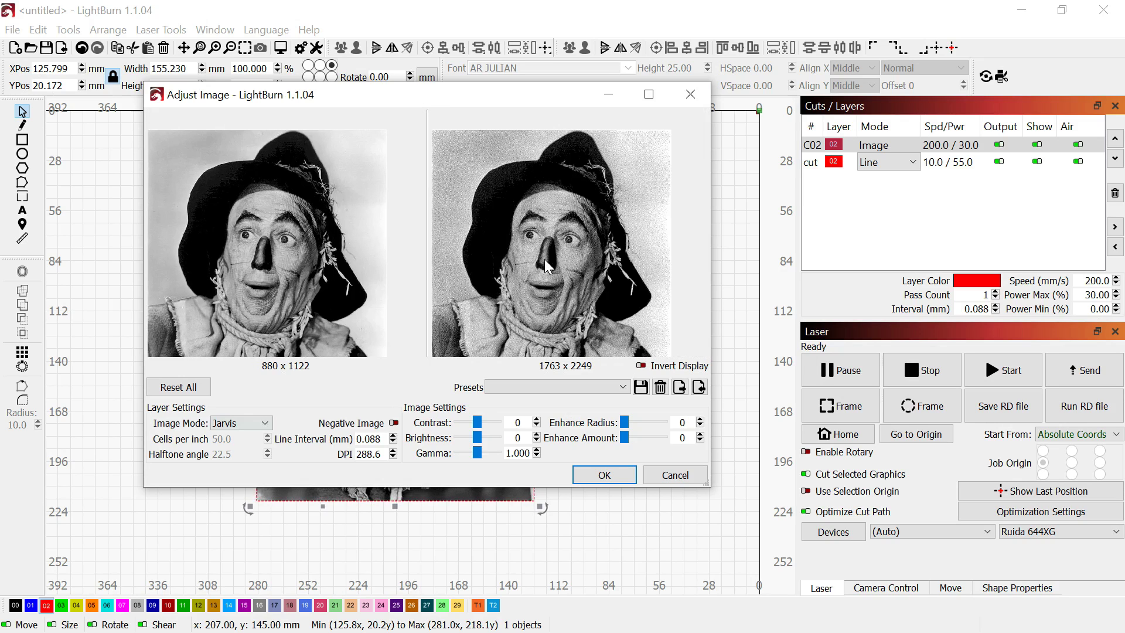
Step: Pan the previews across the scarecrow's face and portrait
drag(542, 259, 598, 251)
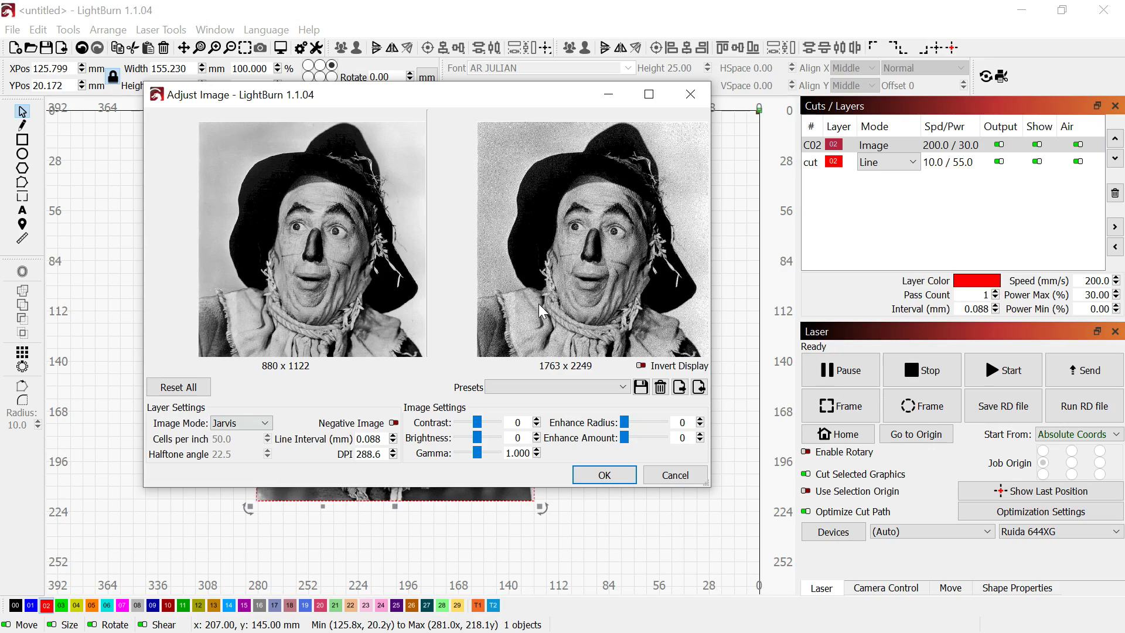
scroll(539, 270, down, 1)
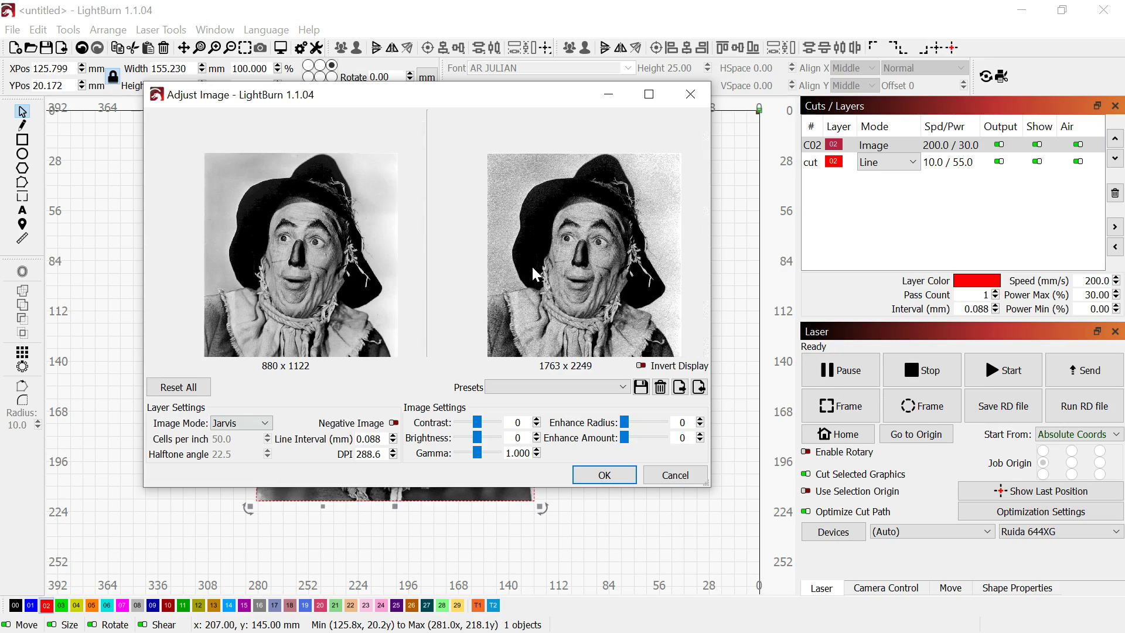
scroll(568, 279, up, 1)
scroll(532, 252, up, 2)
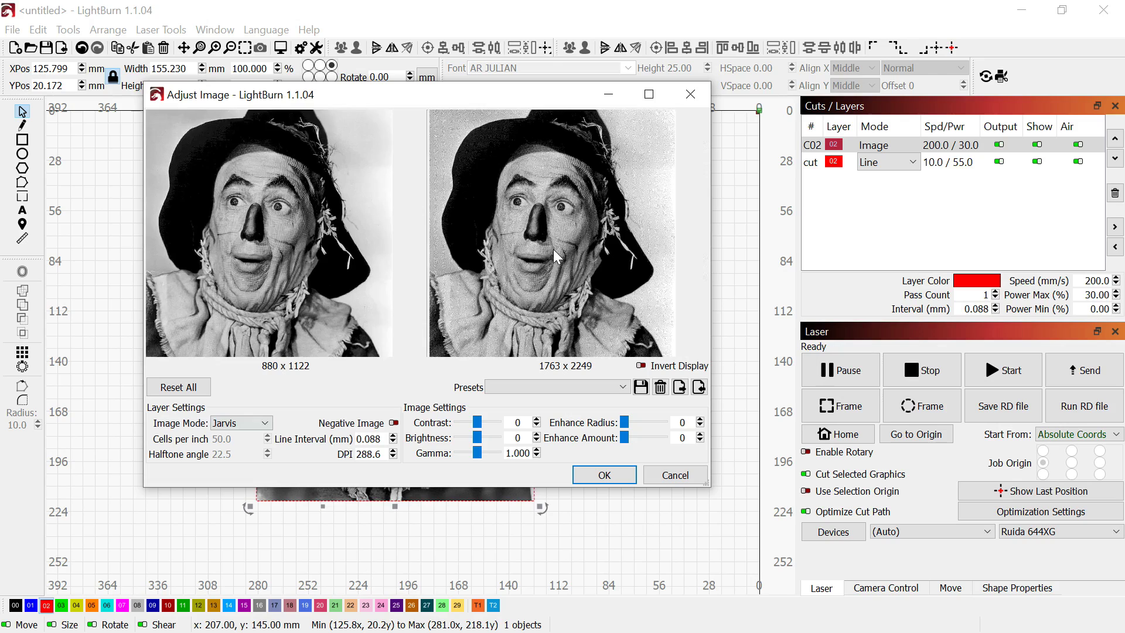
scroll(589, 251, down, 2)
drag(589, 251, 557, 237)
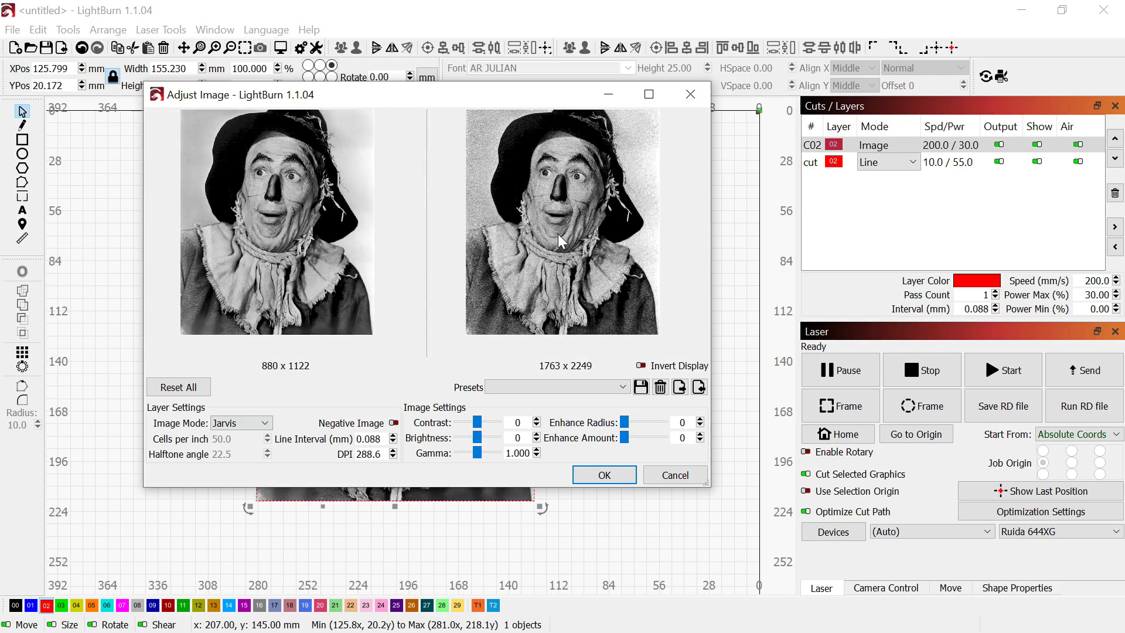
scroll(578, 272, up, 1)
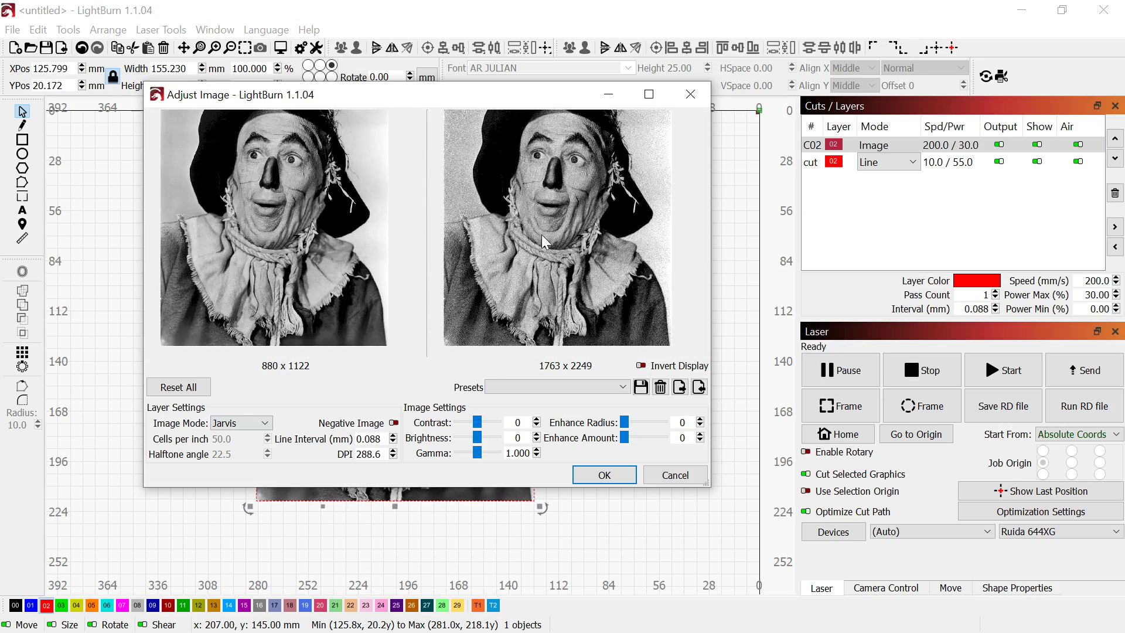
drag(522, 200, 579, 272)
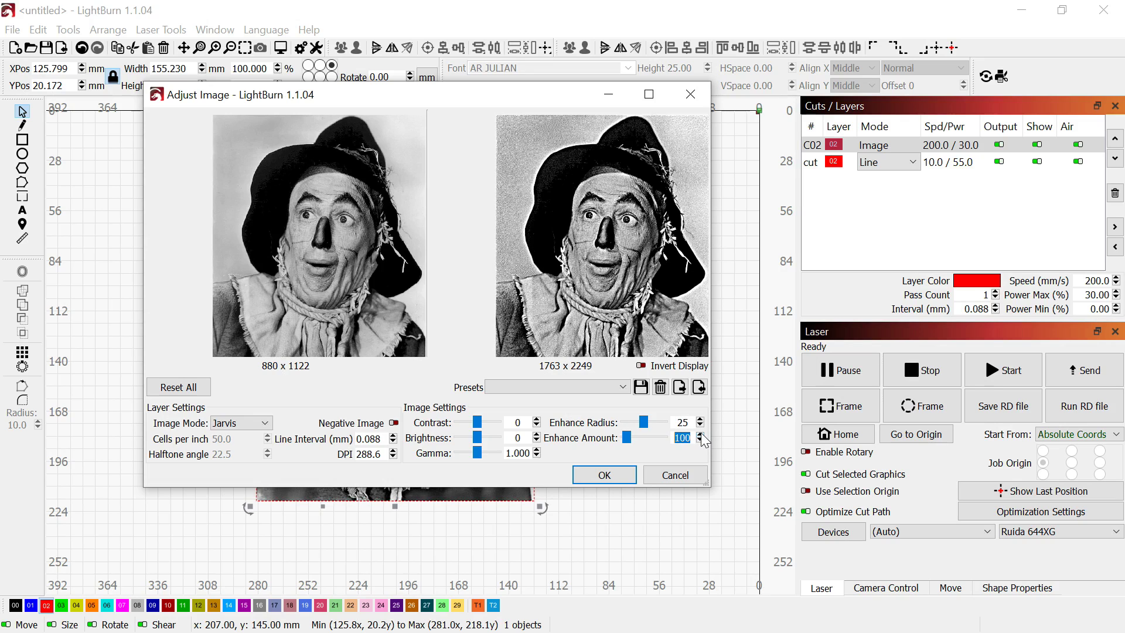
Step: Zoom the previews in and out to check the Enhance Radius 25, Amount 100 sharpening
scroll(627, 273, up, 10)
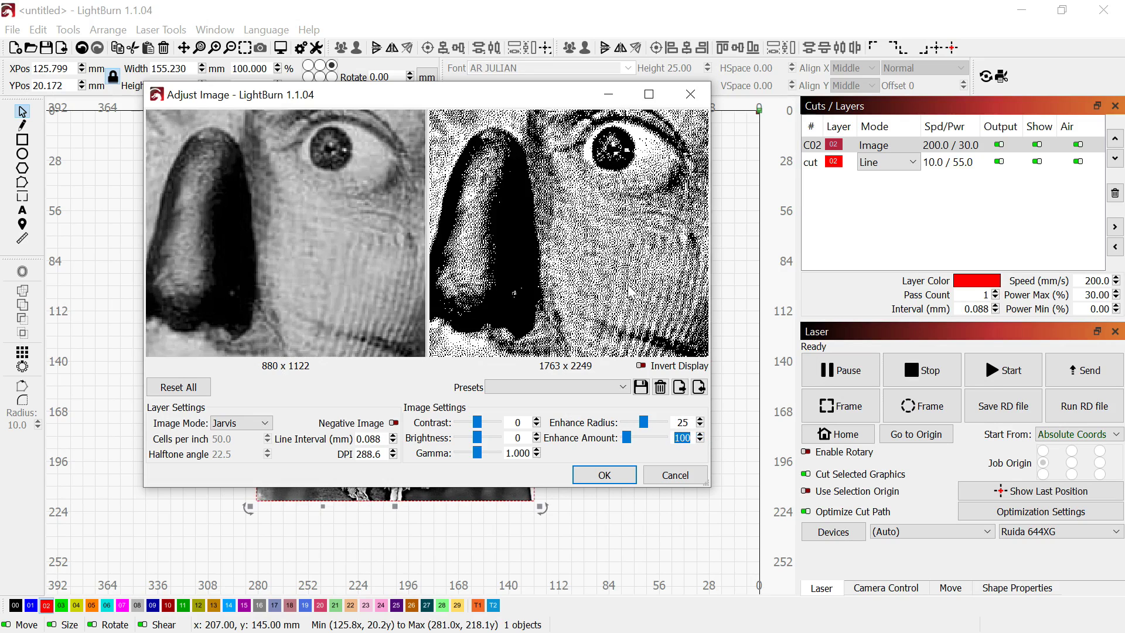
scroll(628, 284, down, 8)
scroll(603, 237, up, 3)
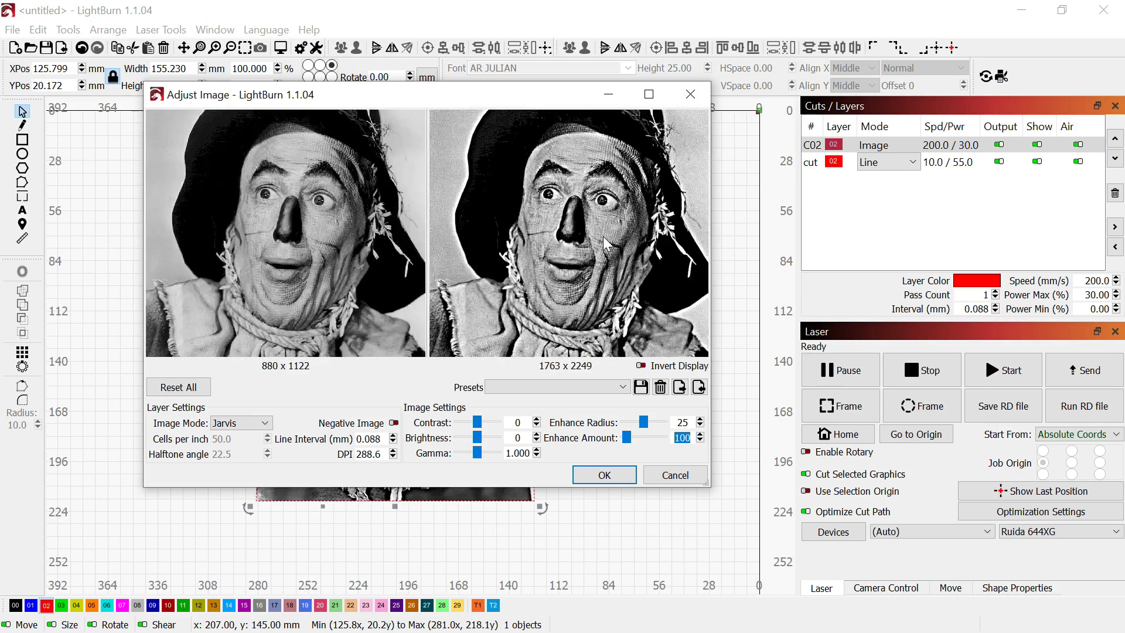
scroll(603, 237, down, 5)
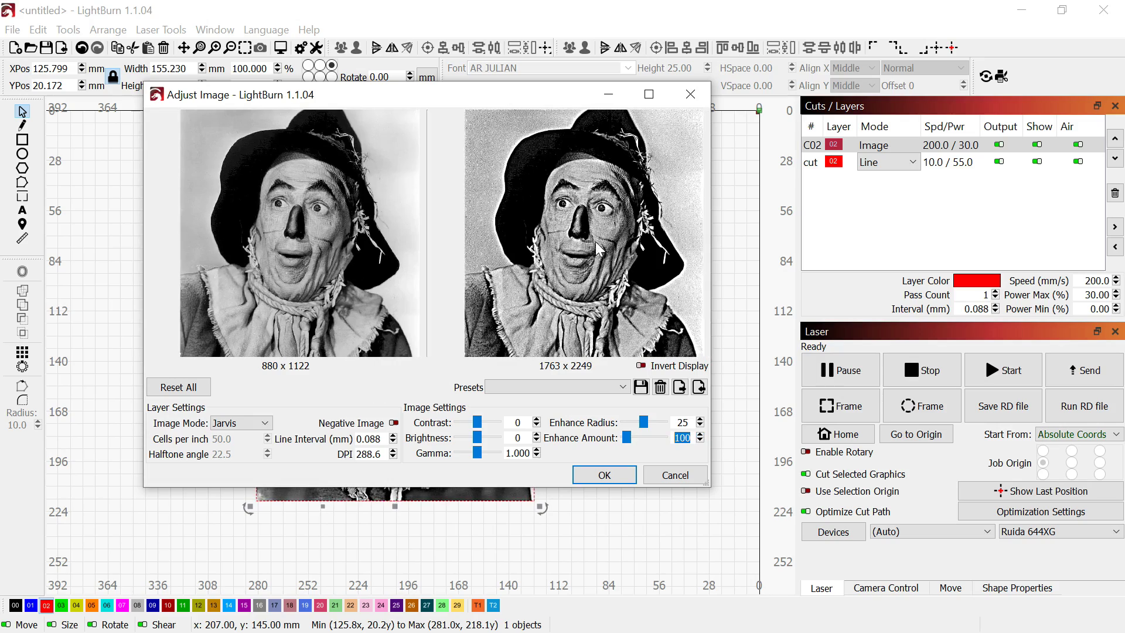
scroll(557, 249, up, 6)
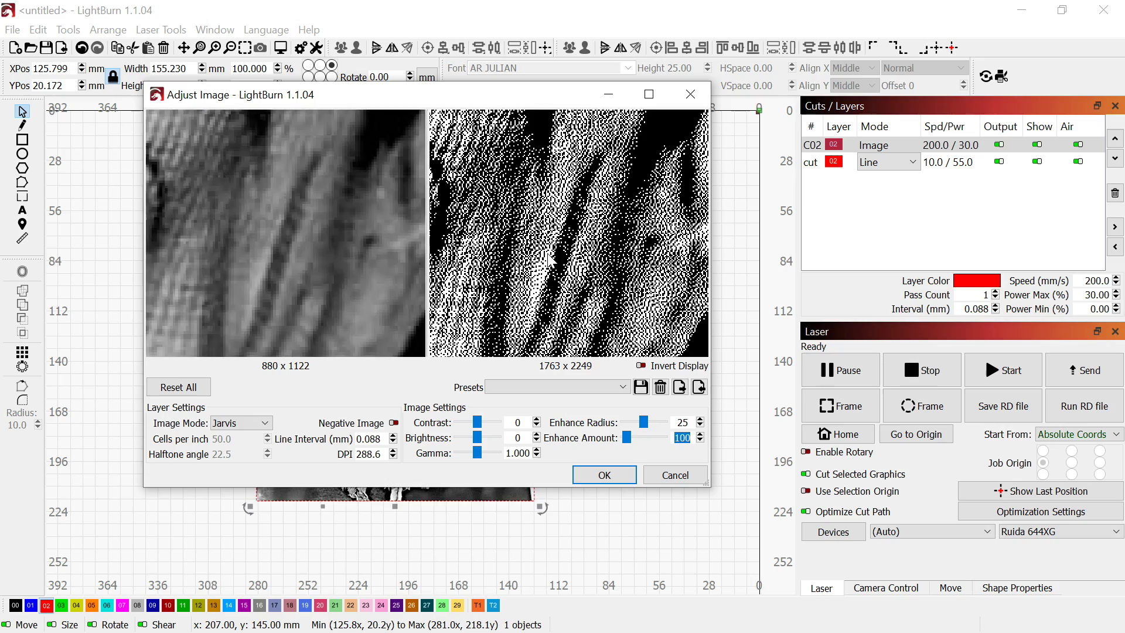
scroll(548, 253, down, 3)
scroll(577, 304, up, 6)
scroll(572, 300, down, 2)
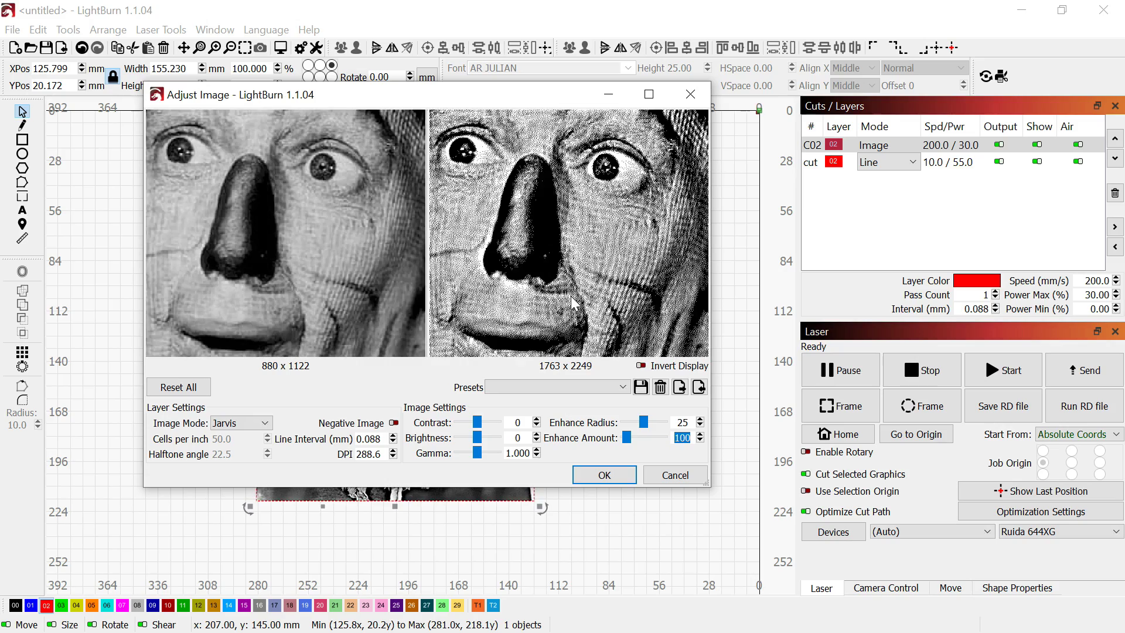
scroll(546, 219, up, 3)
scroll(565, 256, down, 3)
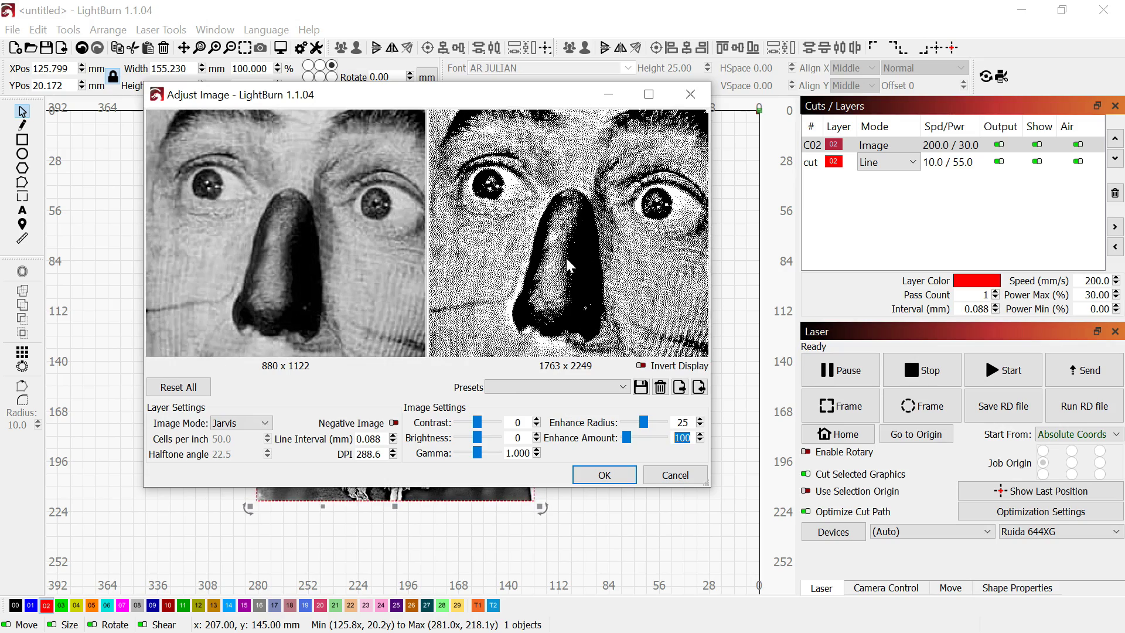
scroll(539, 257, up, 4)
scroll(544, 265, down, 4)
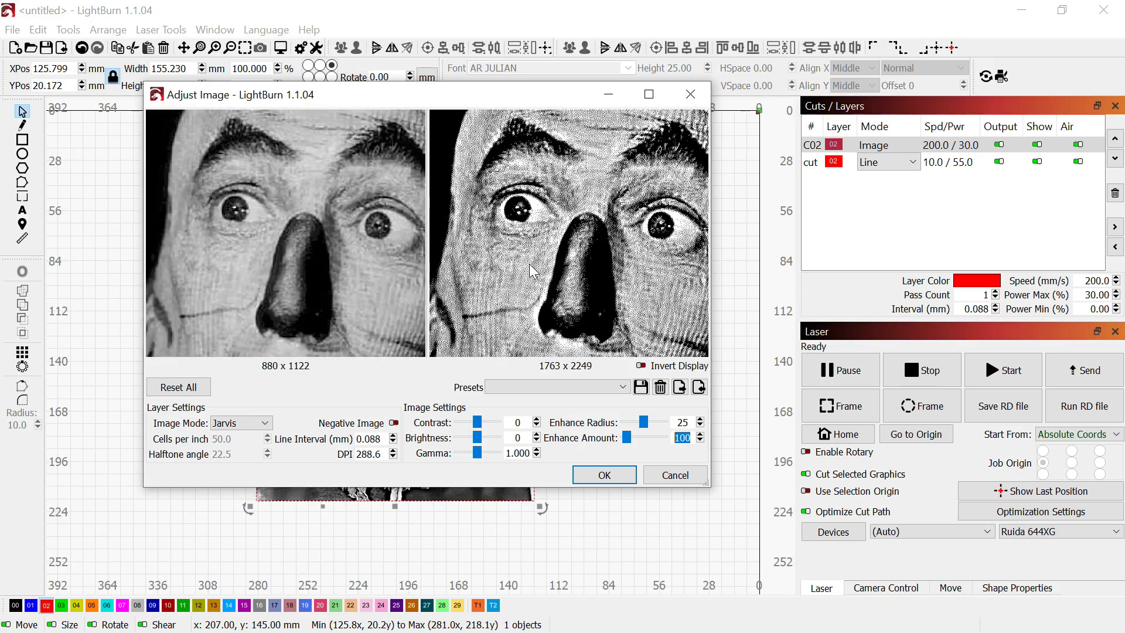
scroll(548, 273, up, 2)
scroll(554, 281, down, 2)
scroll(562, 285, up, 6)
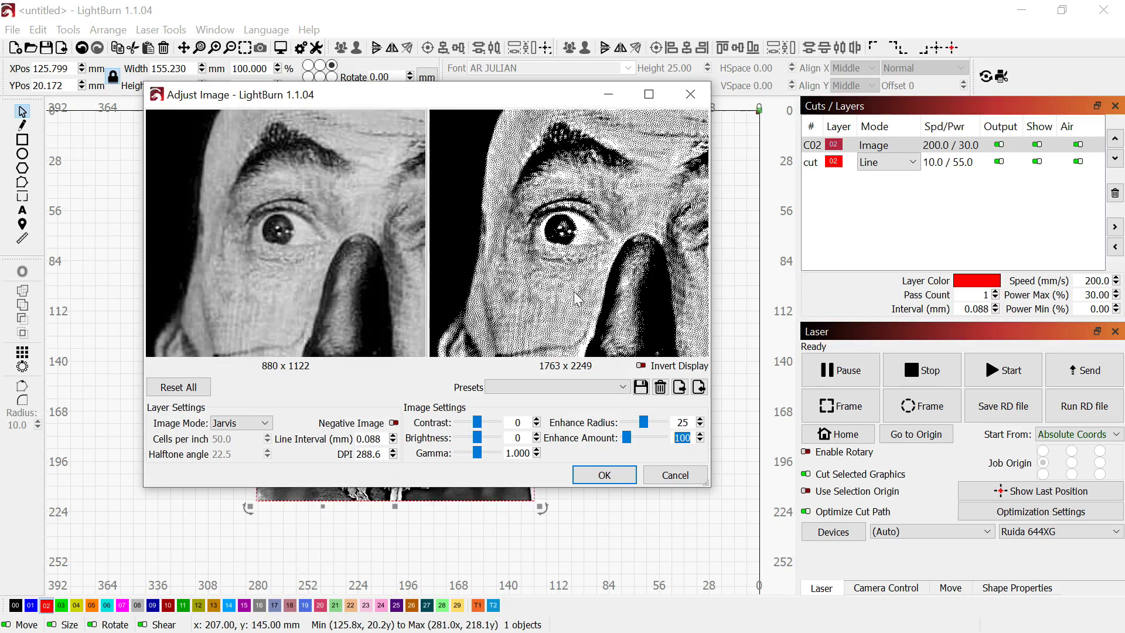
scroll(571, 288, down, 5)
scroll(563, 263, up, 7)
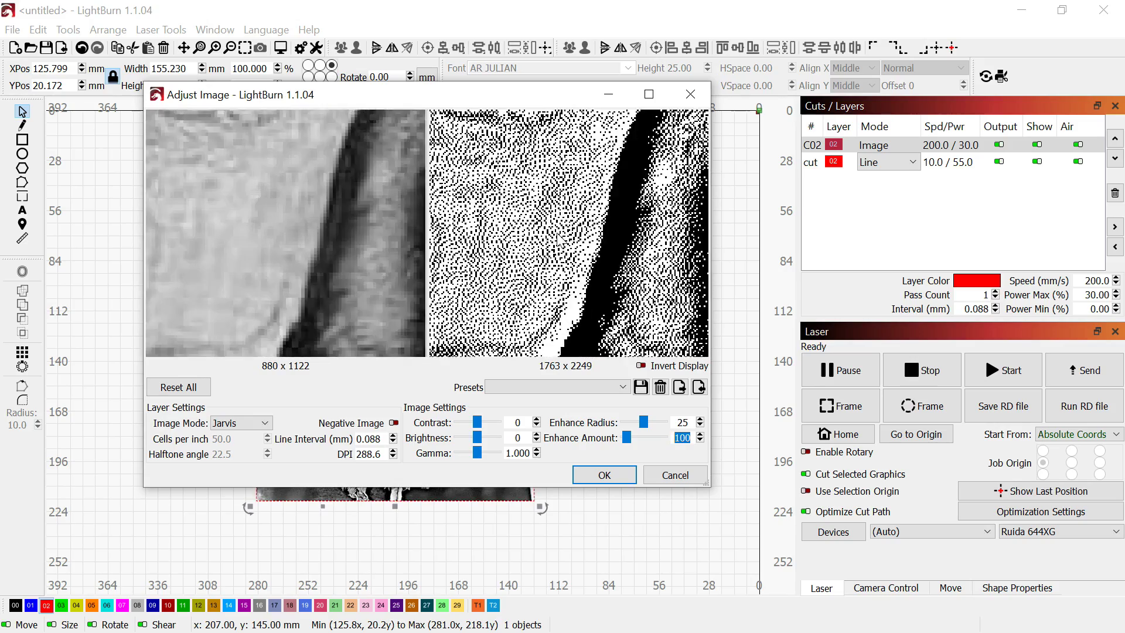
scroll(559, 241, down, 5)
scroll(527, 229, up, 4)
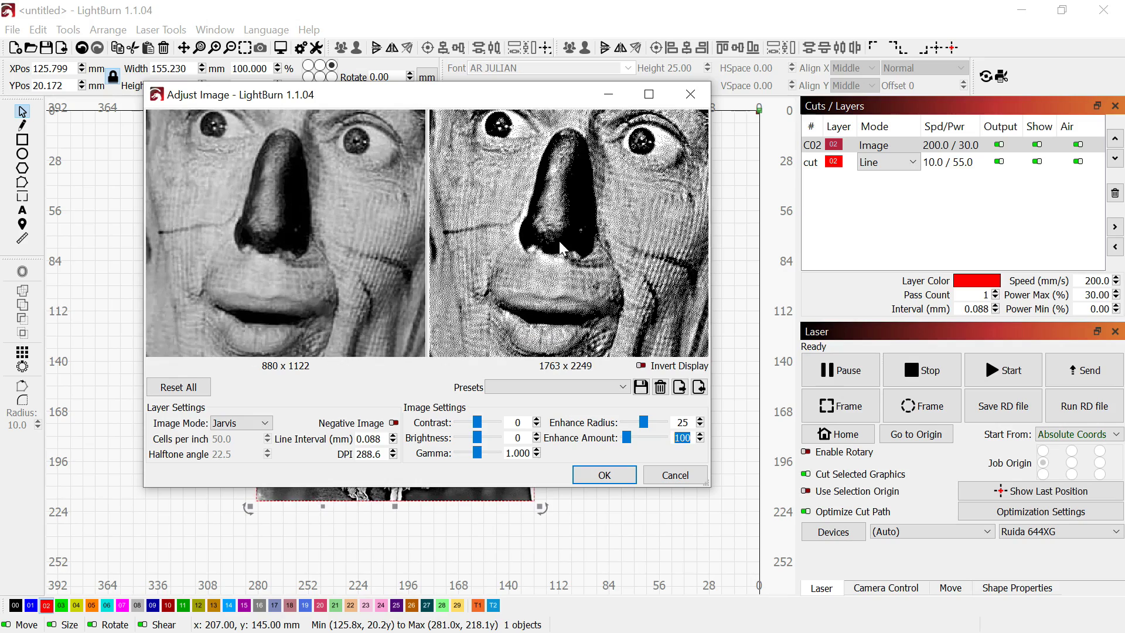
scroll(495, 219, down, 5)
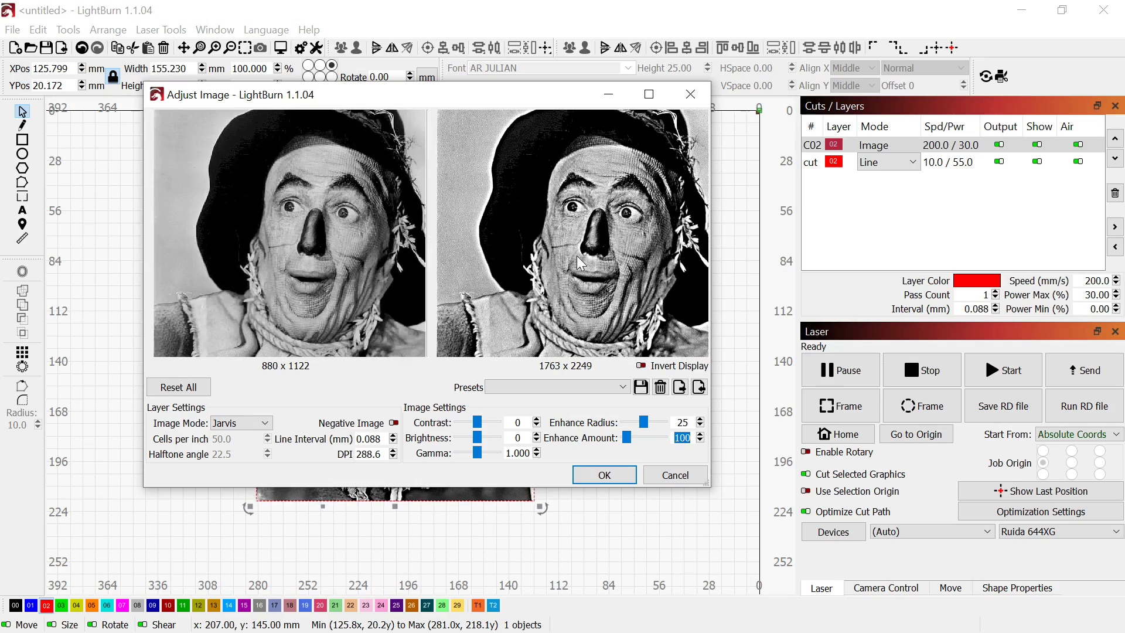
scroll(583, 290, down, 2)
scroll(583, 290, up, 7)
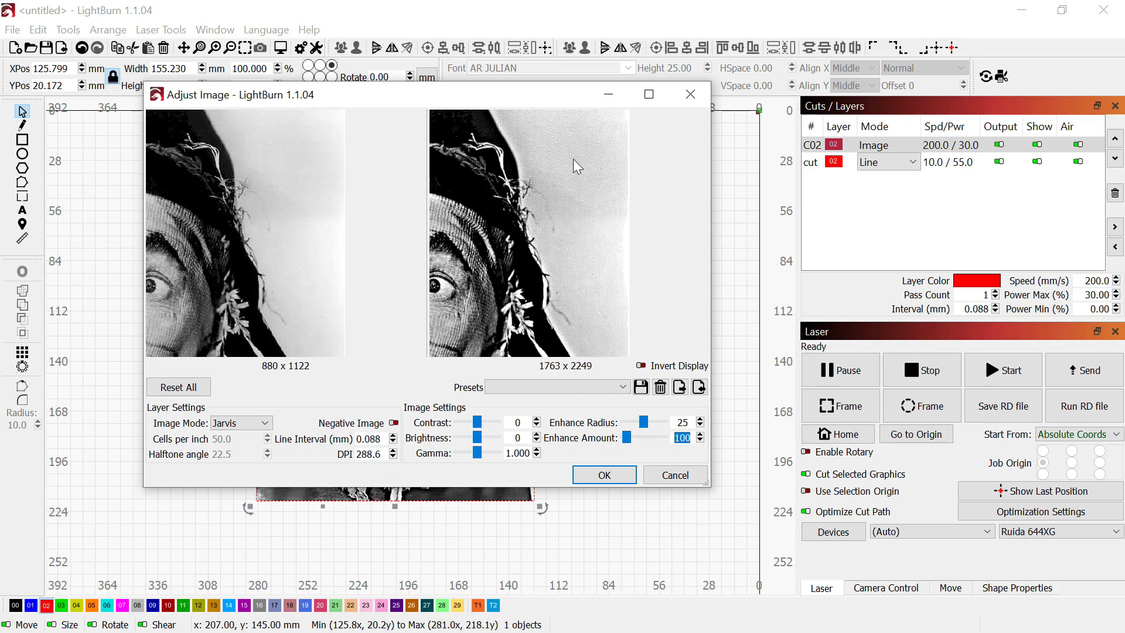
scroll(551, 255, down, 6)
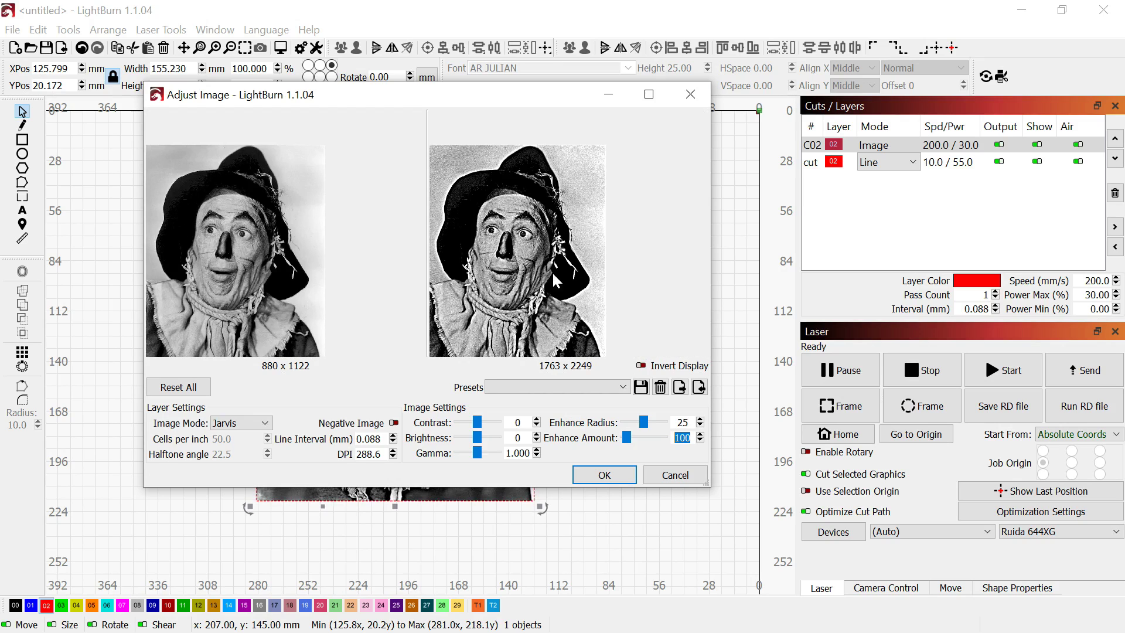
scroll(520, 271, up, 1)
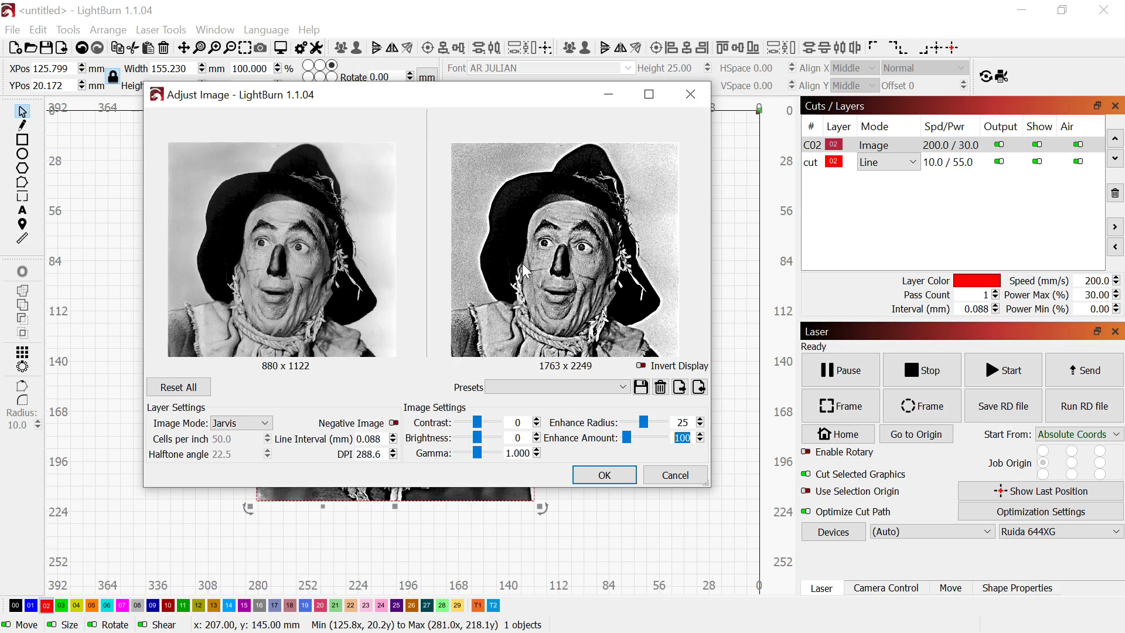
Step: Raise brightness to 7 and pan the previews over the cheek, mouth and nose
click(537, 435)
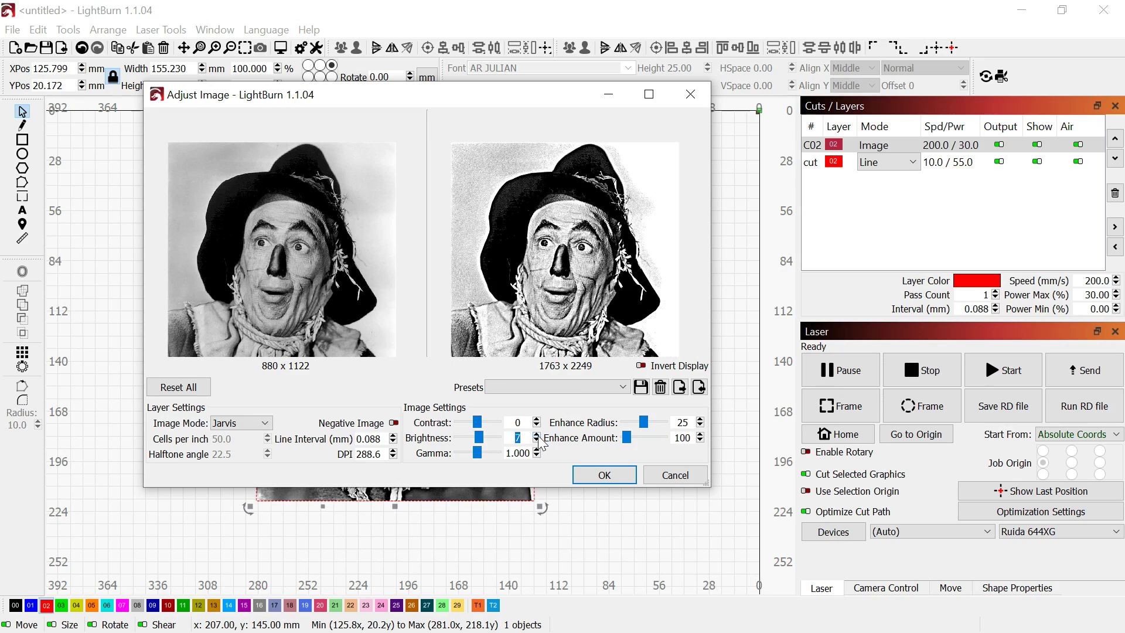
scroll(580, 267, up, 5)
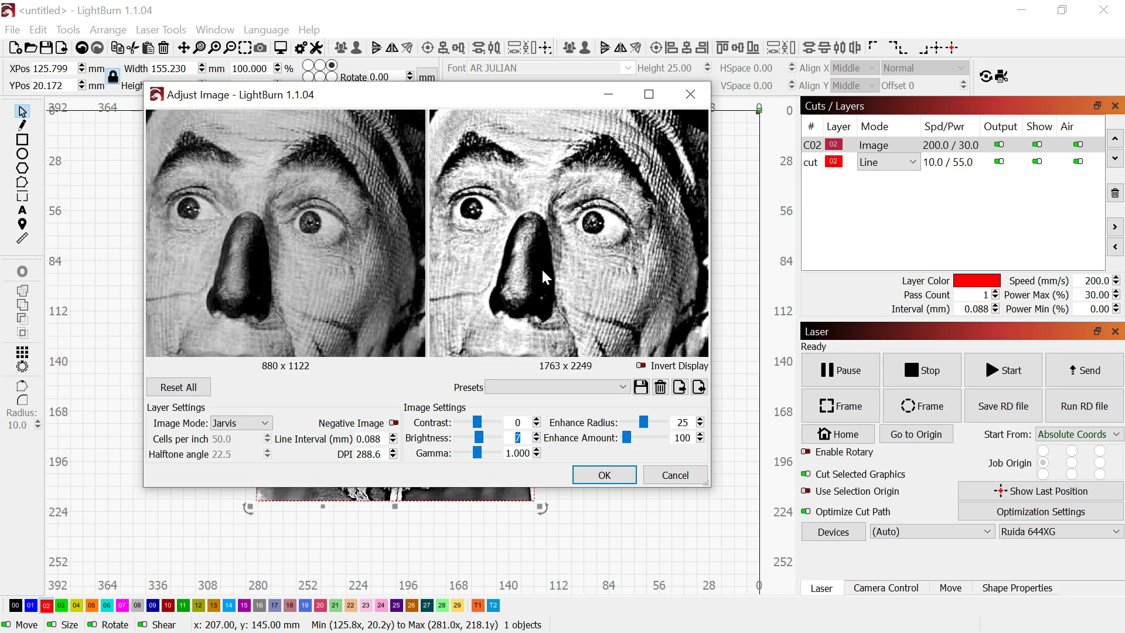
drag(607, 287, 550, 223)
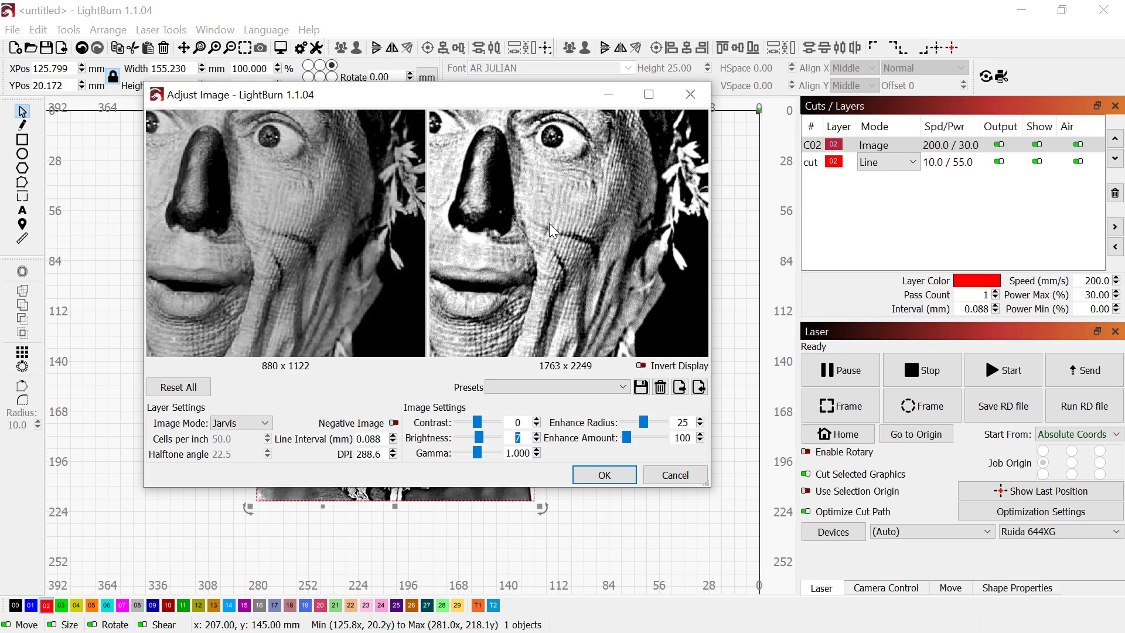
drag(459, 188, 561, 209)
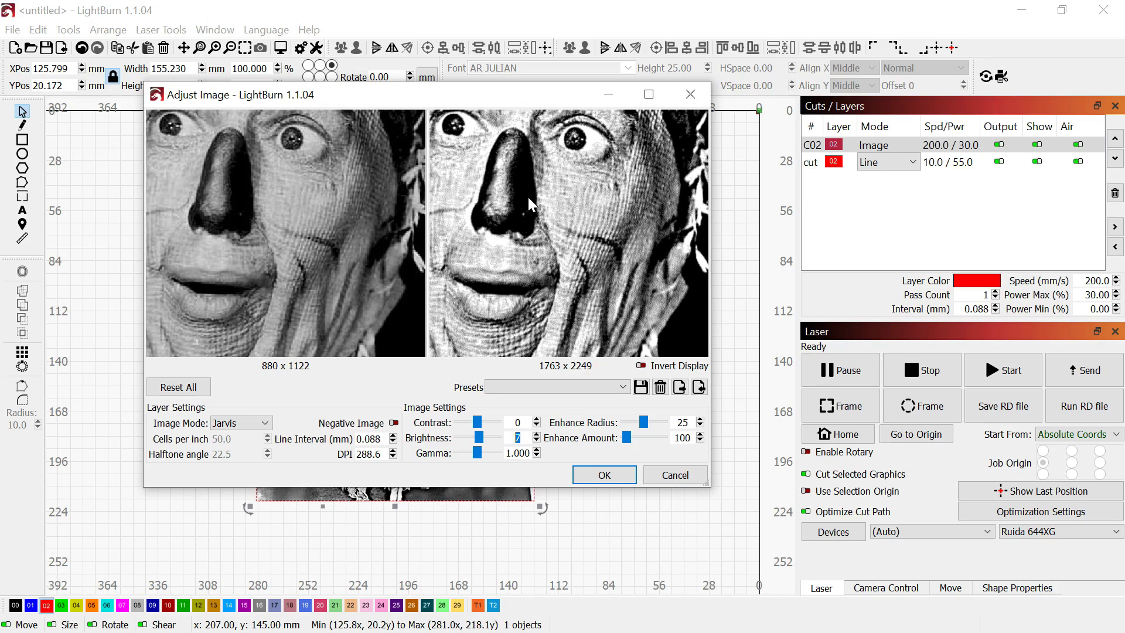
Step: Zoom the previews out to check the whole brightened, sharpened portrait
scroll(546, 190, up, 5)
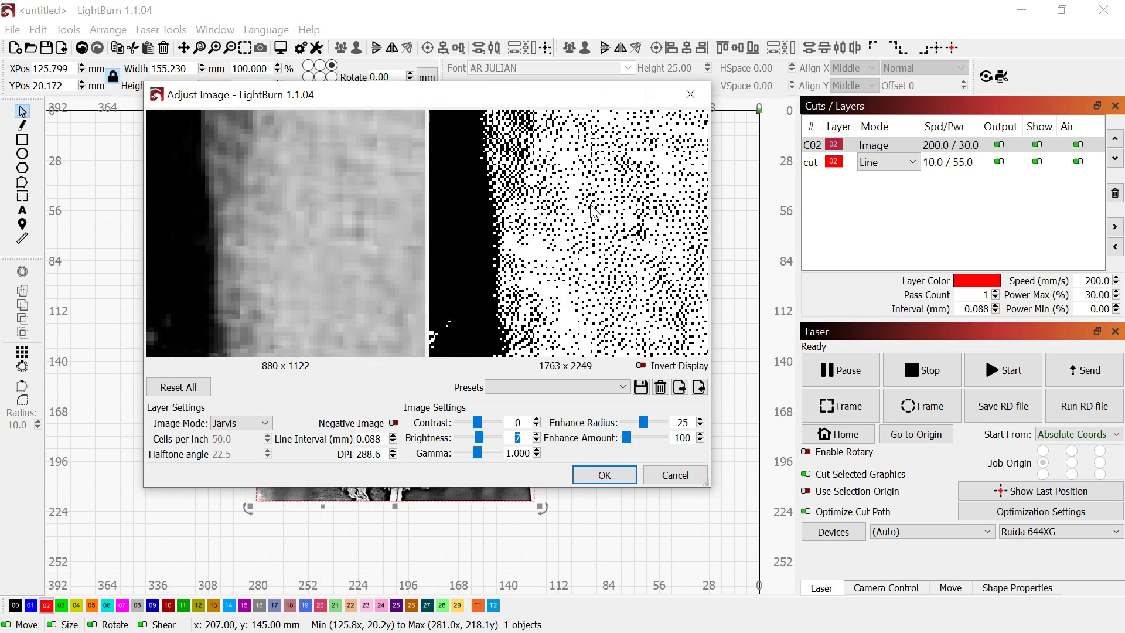
scroll(593, 212, down, 5)
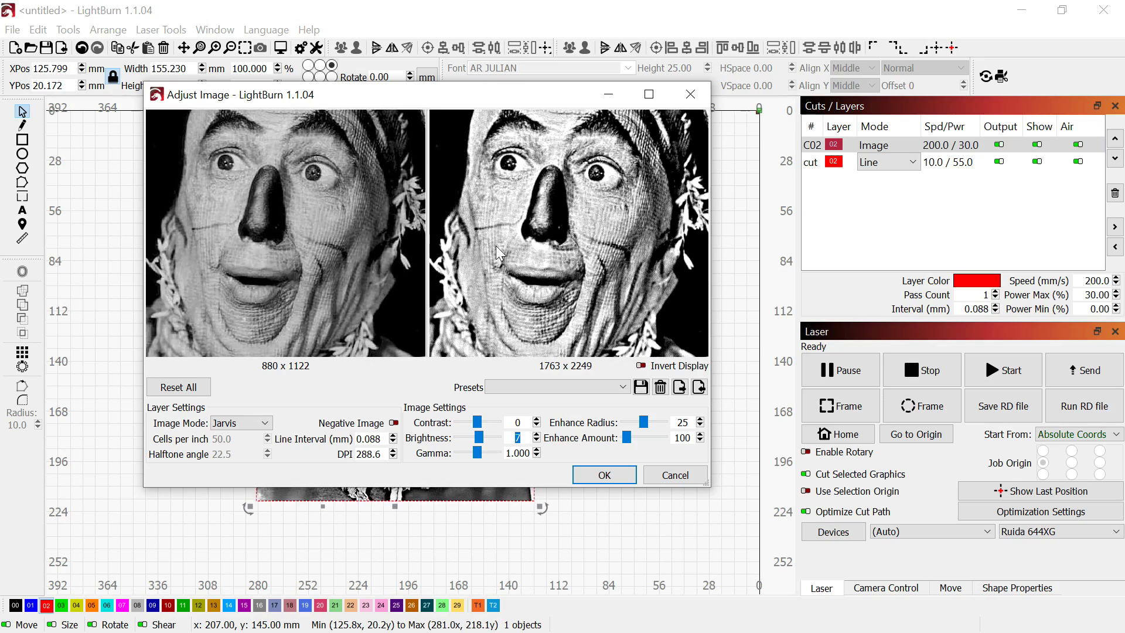
scroll(512, 280, up, 5)
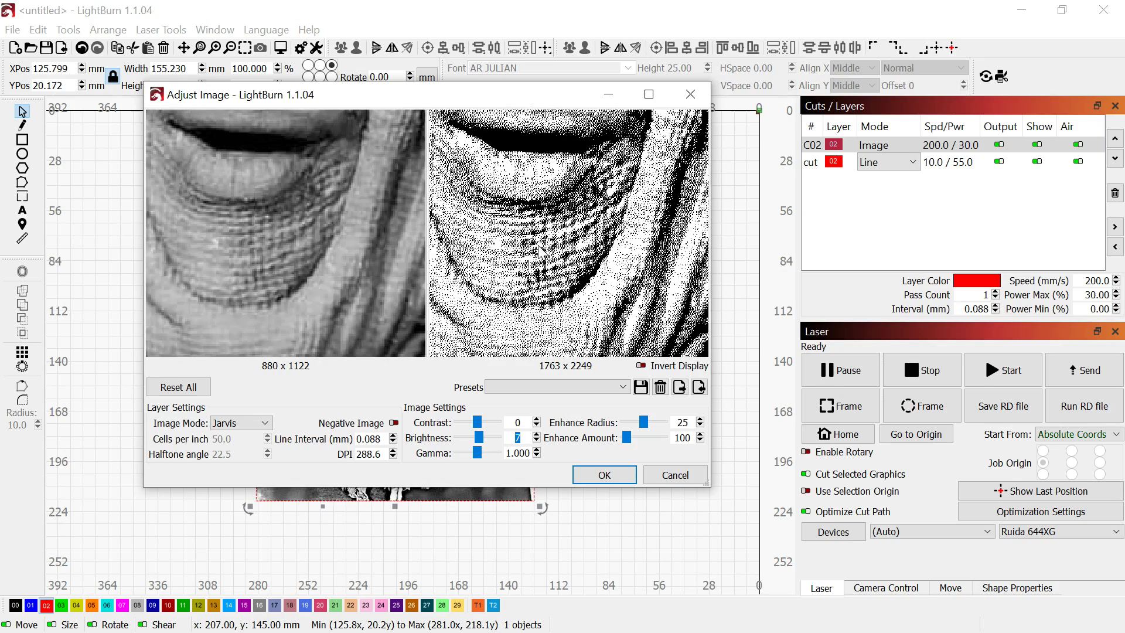
scroll(559, 231, down, 5)
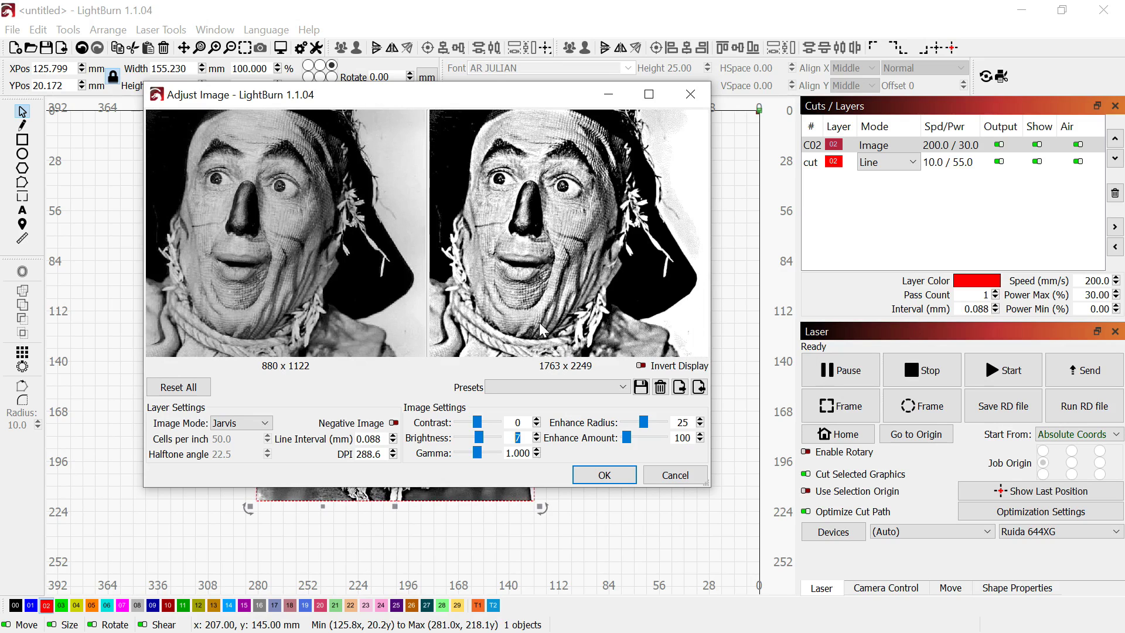
scroll(589, 223, down, 3)
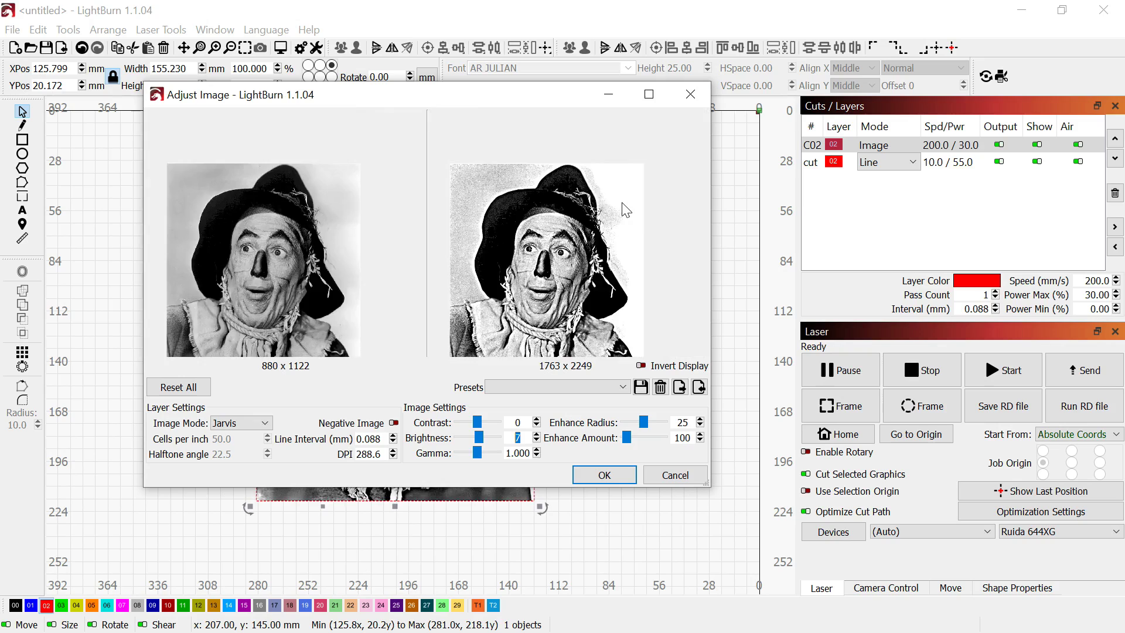
scroll(624, 210, up, 5)
scroll(562, 205, down, 5)
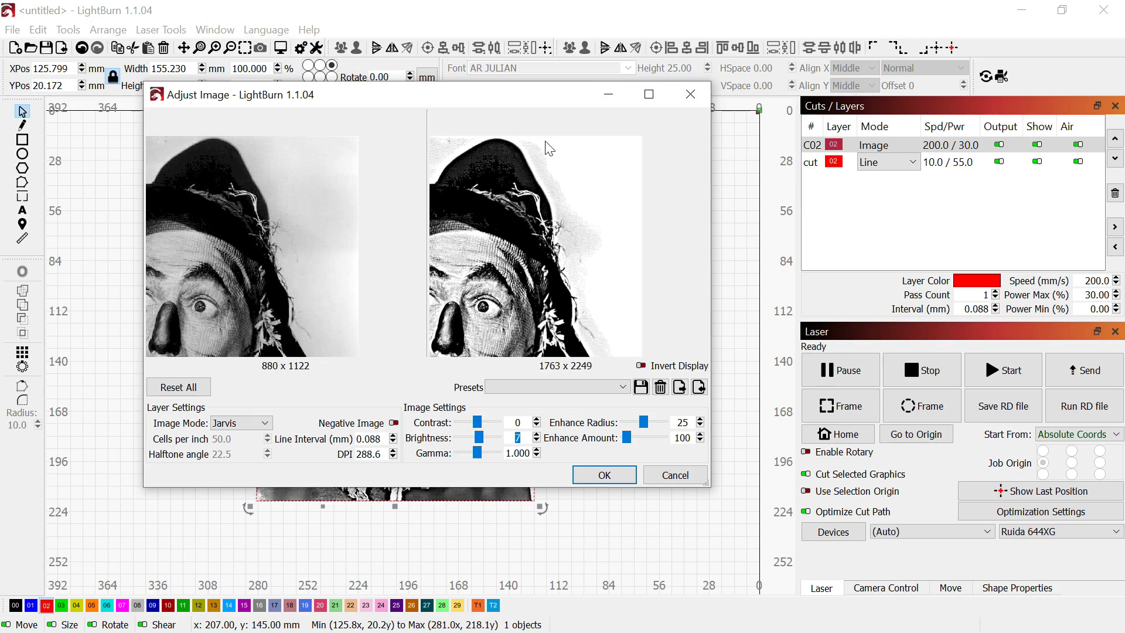
scroll(561, 237, up, 3)
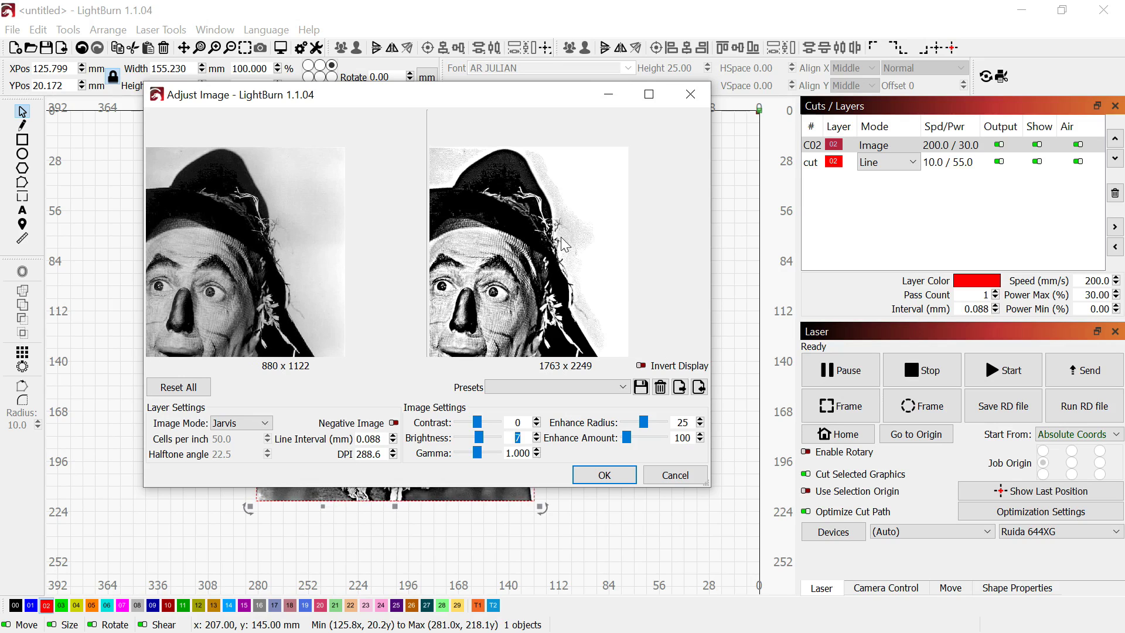
scroll(525, 255, down, 2)
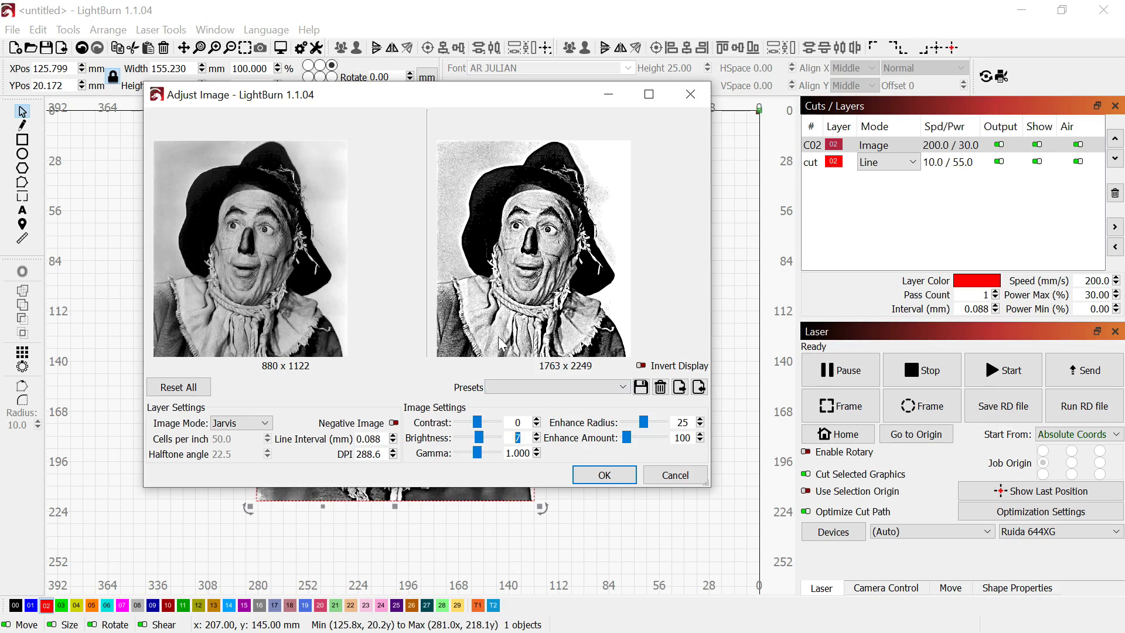
scroll(574, 217, down, 1)
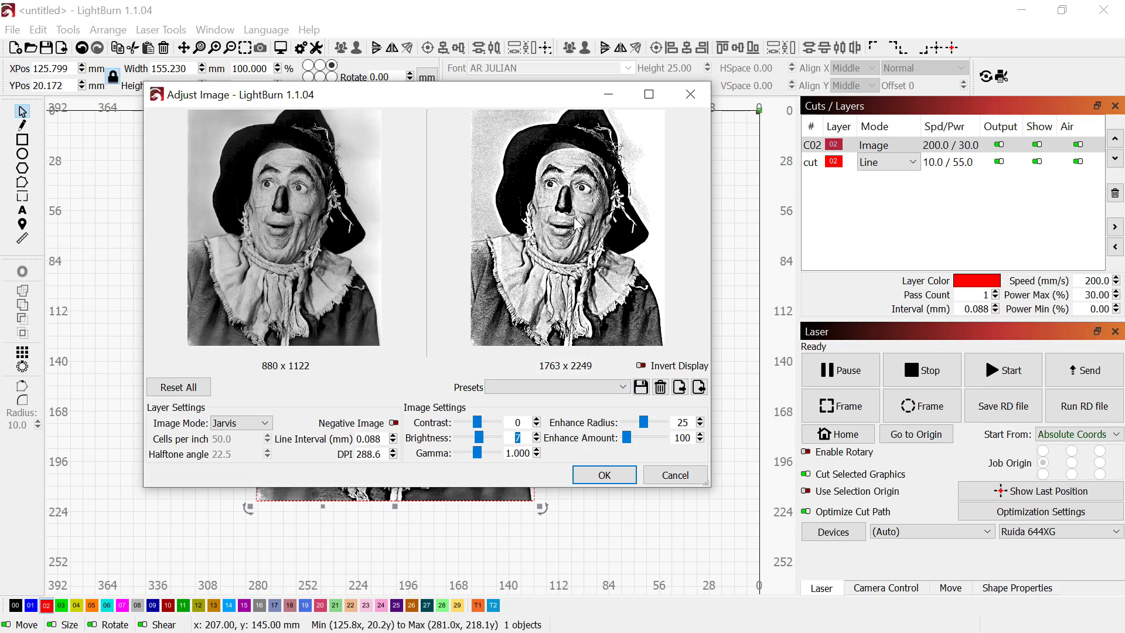
Step: Apply the image adjustments and close the Adjust Image dialog
click(602, 481)
scroll(436, 359, down, 2)
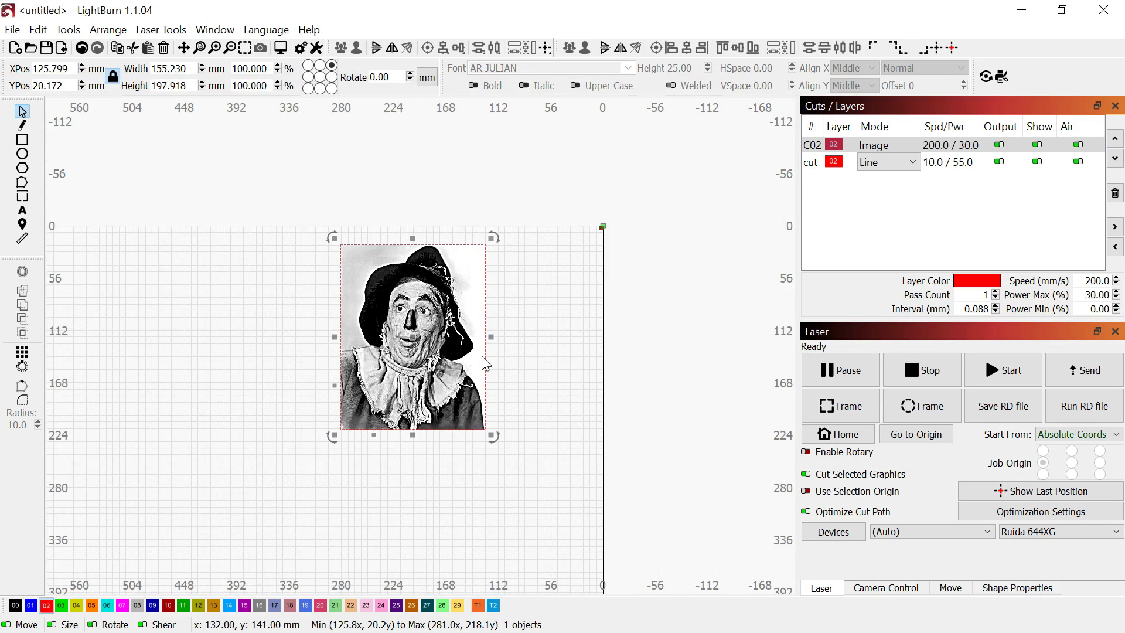
scroll(418, 342, up, 2)
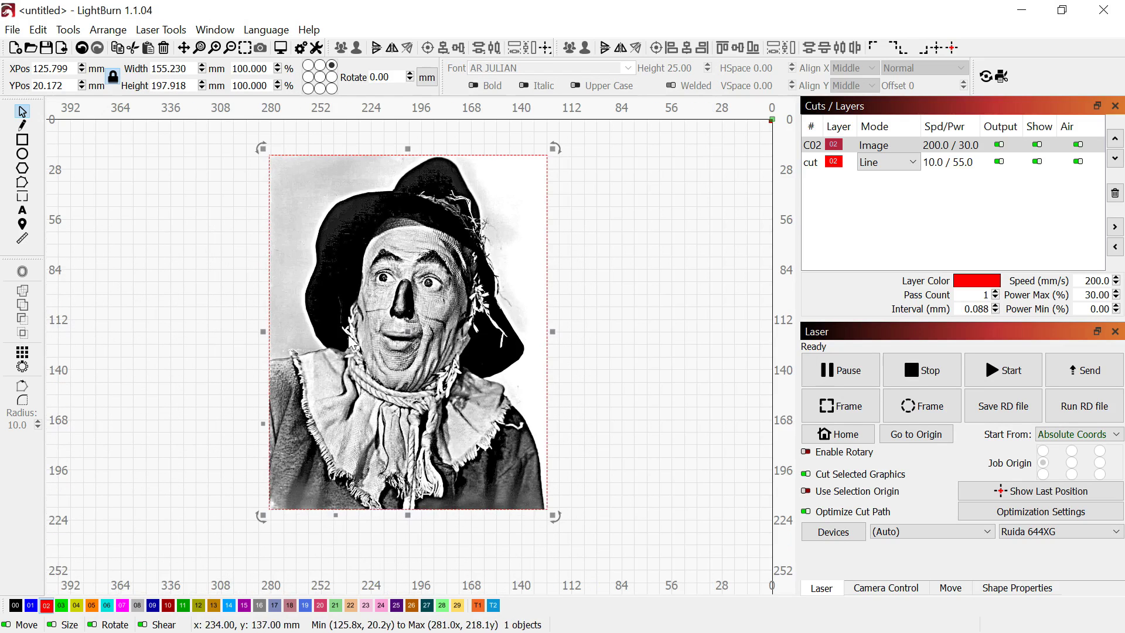
Step: Draw a 74 × 94 mm rectangle left of the photo and select it with the photo
click(23, 139)
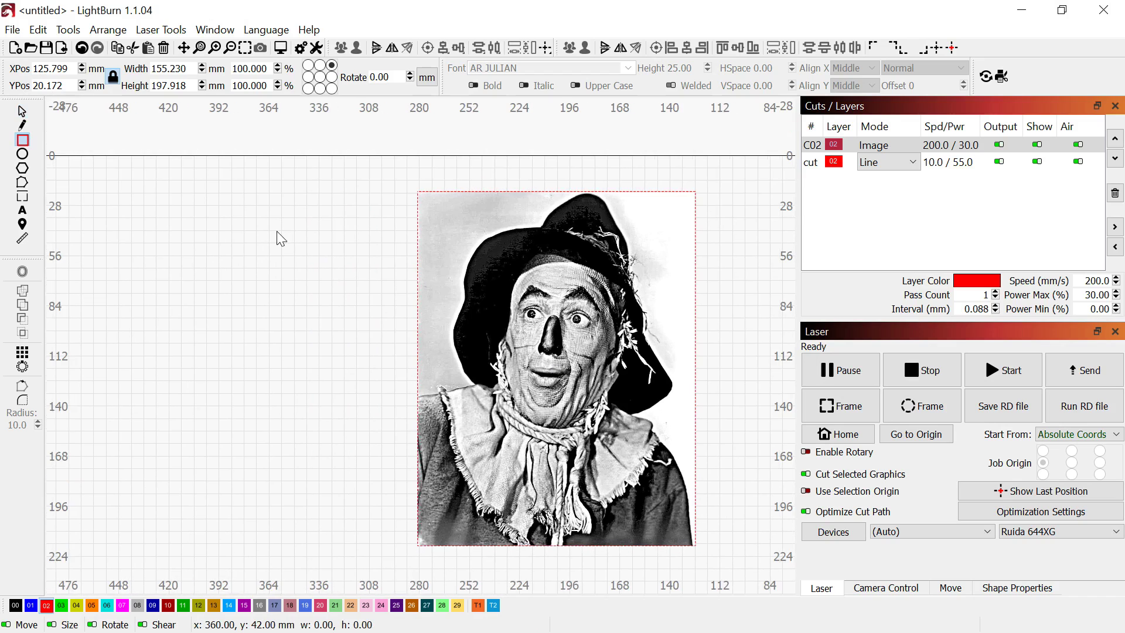
drag(259, 401, 125, 232)
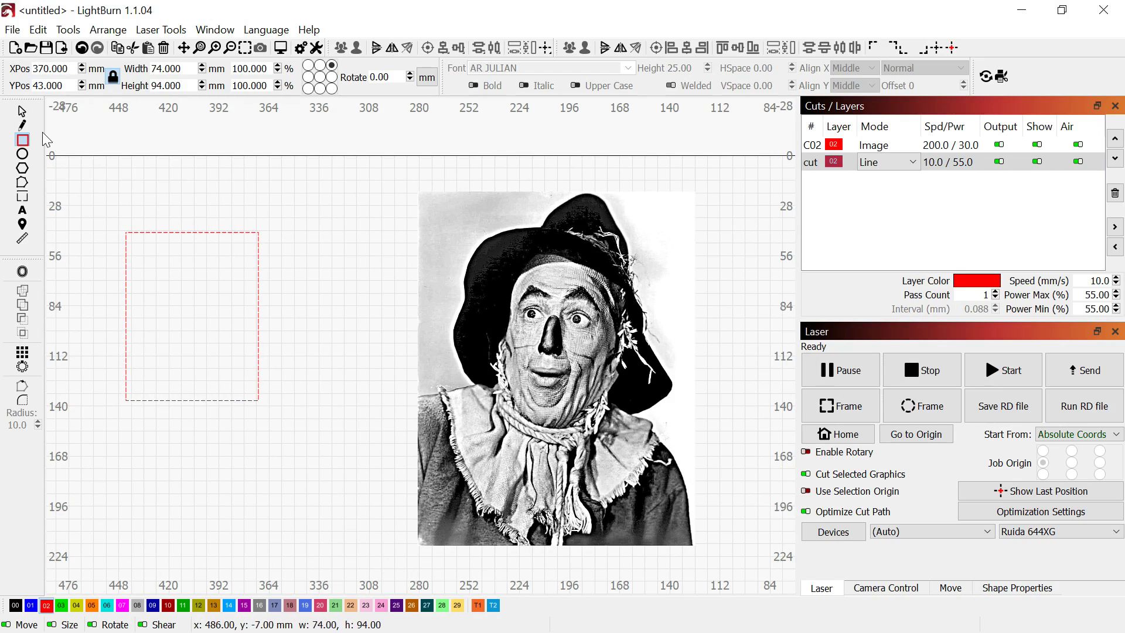
click(23, 111)
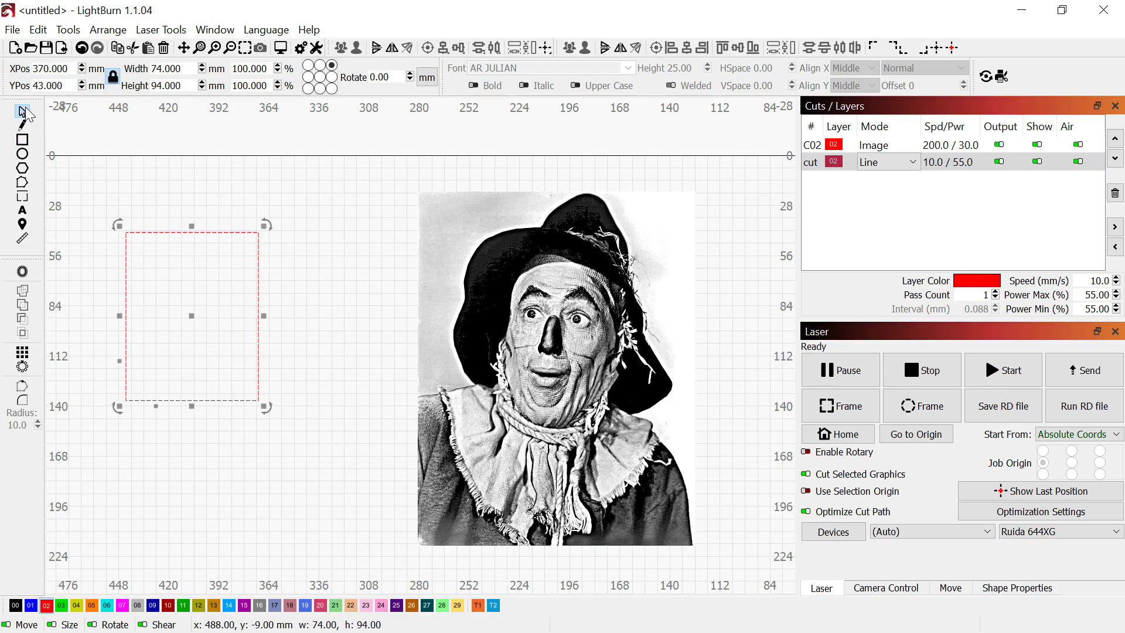
shift+click(552, 298)
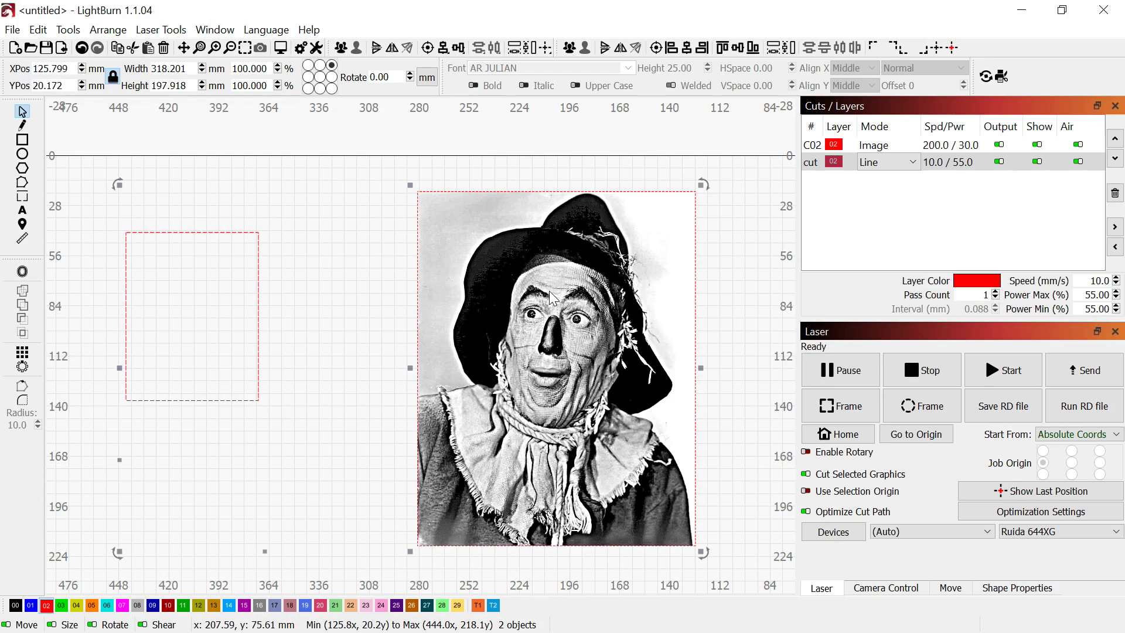
Step: Match the rectangle to the photo's 155.230 × 197.918 mm size, centre it, then reselect both
click(516, 50)
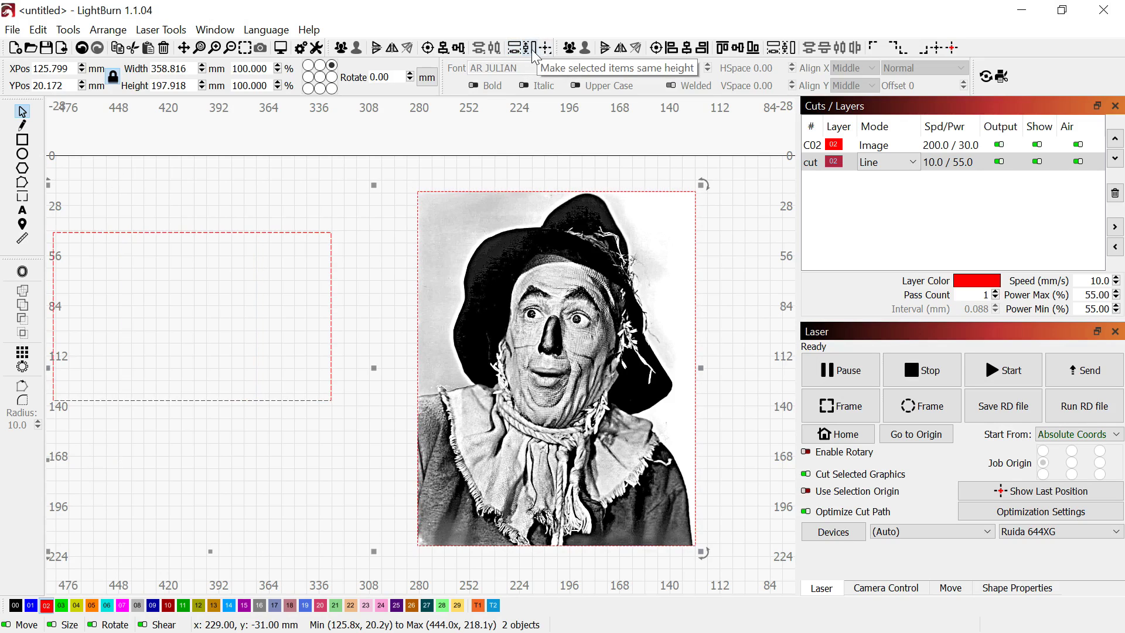
click(533, 53)
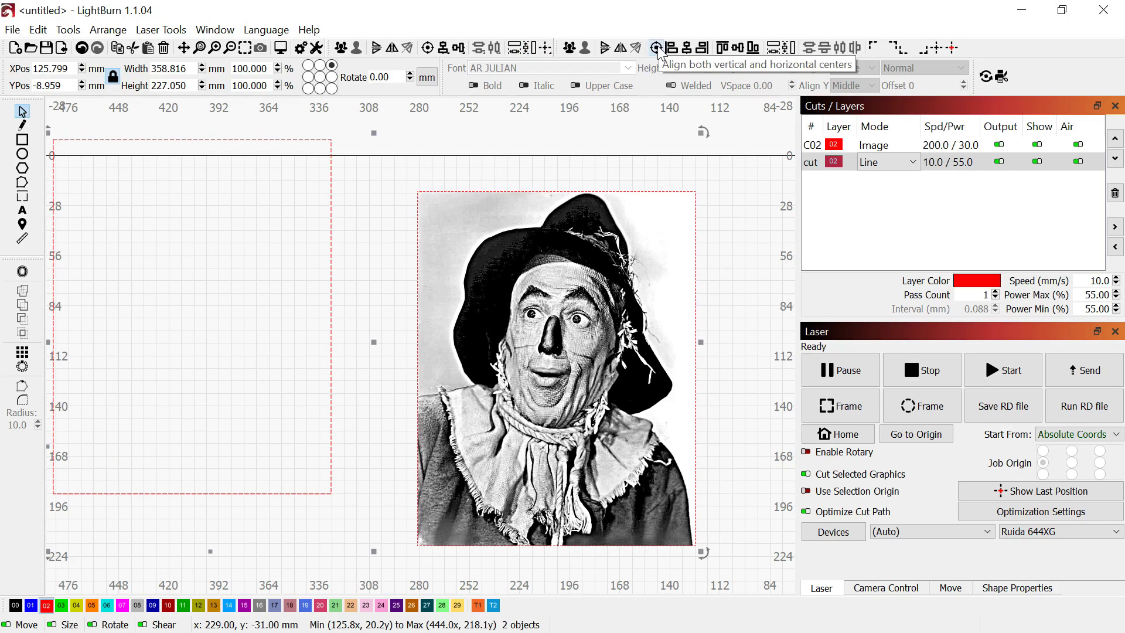
click(657, 48)
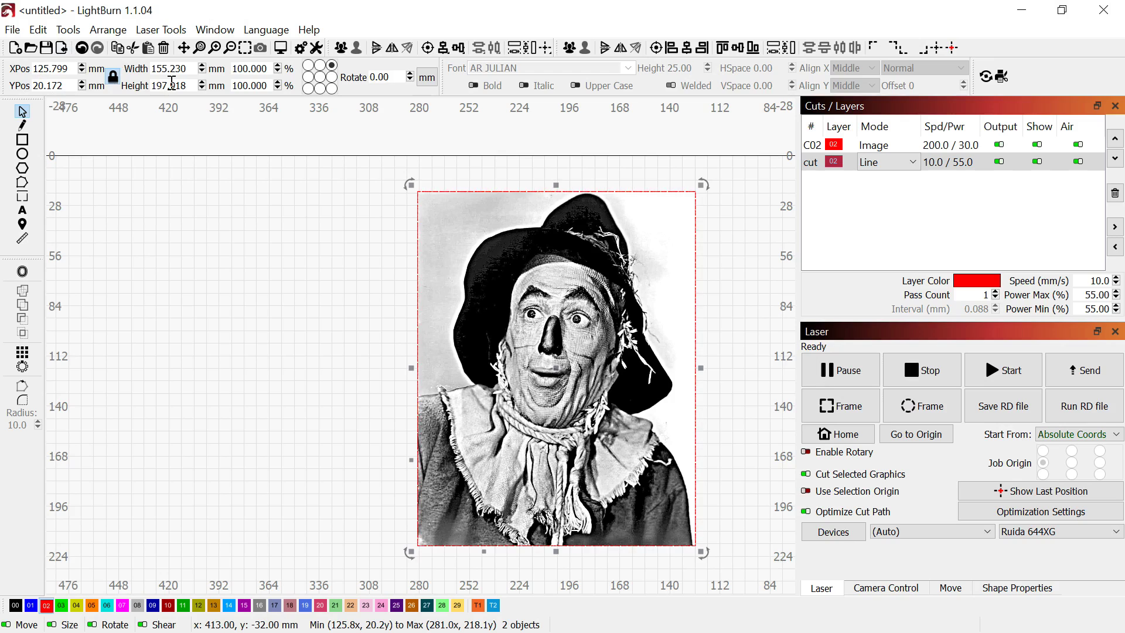
click(746, 339)
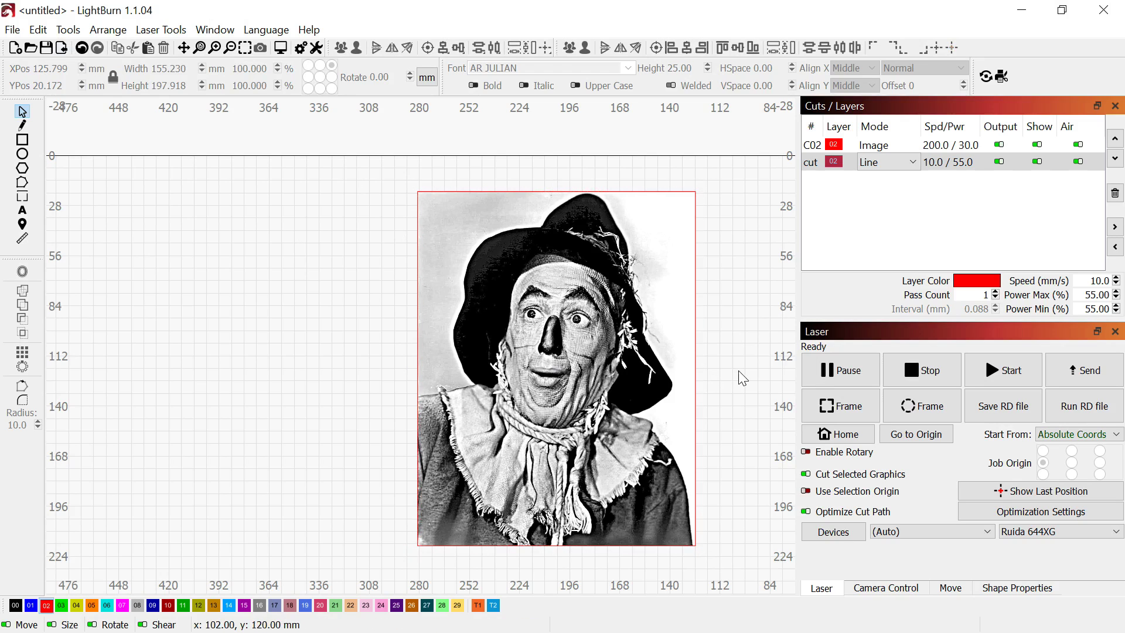
drag(736, 375, 645, 317)
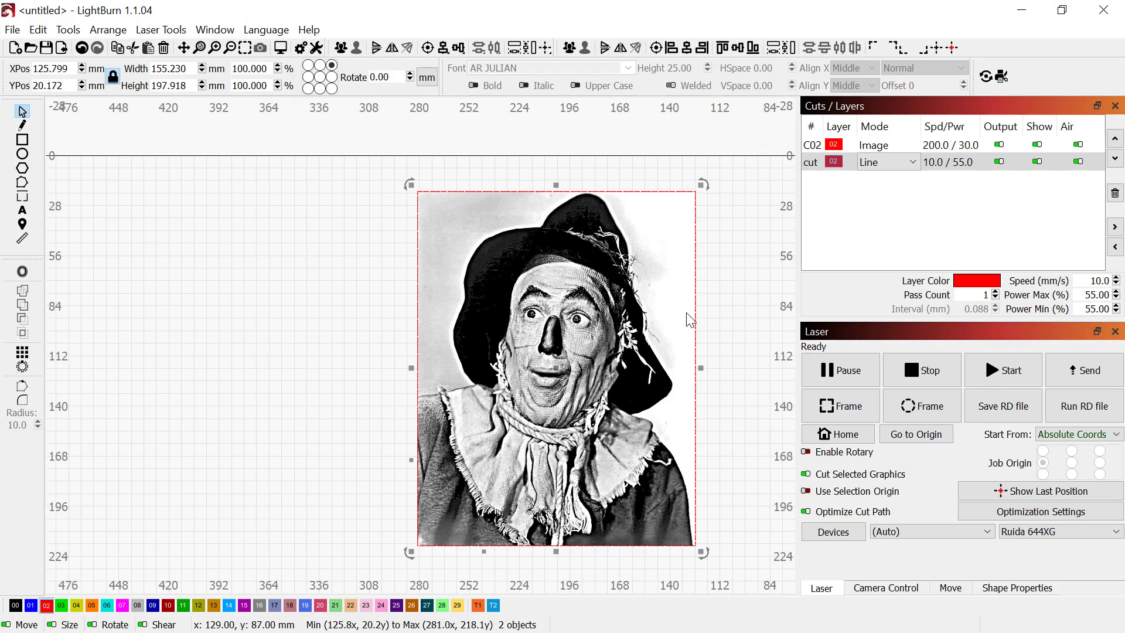
Step: Preview the laser job and zoom through the dithered engraving, estimated at 29:04
click(281, 48)
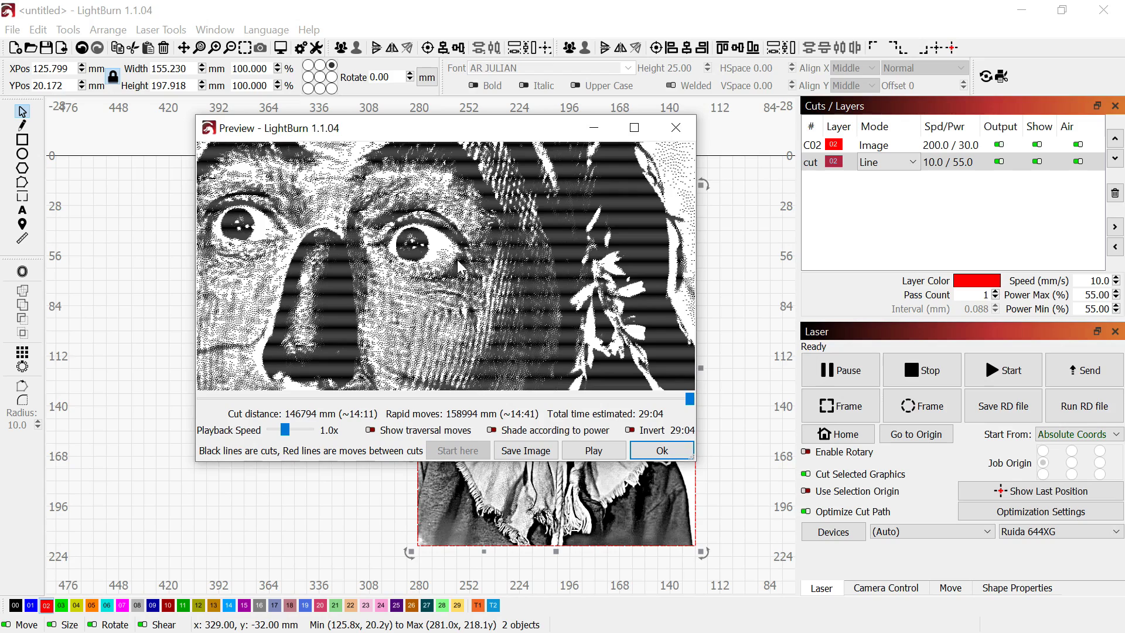
scroll(459, 268, down, 3)
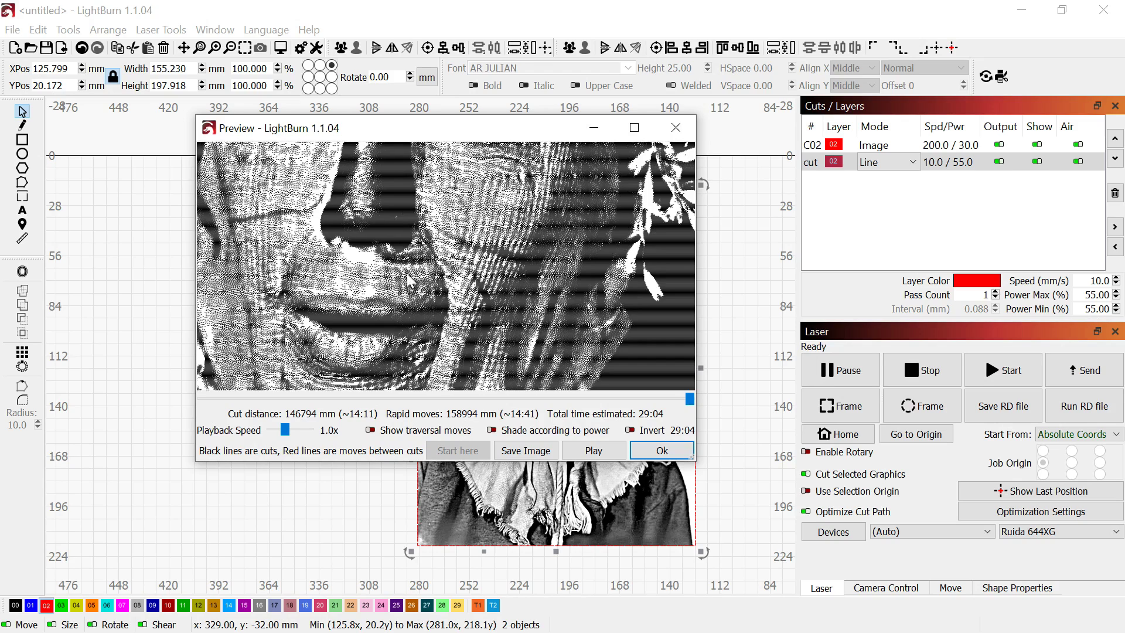
scroll(408, 281, down, 3)
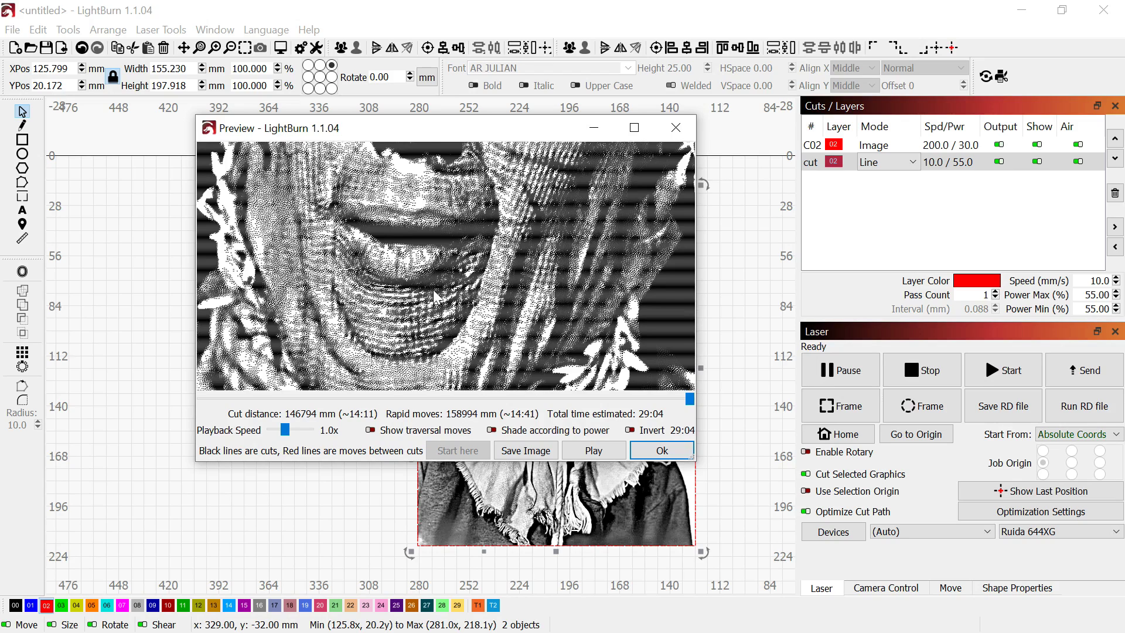
scroll(438, 298, up, 3)
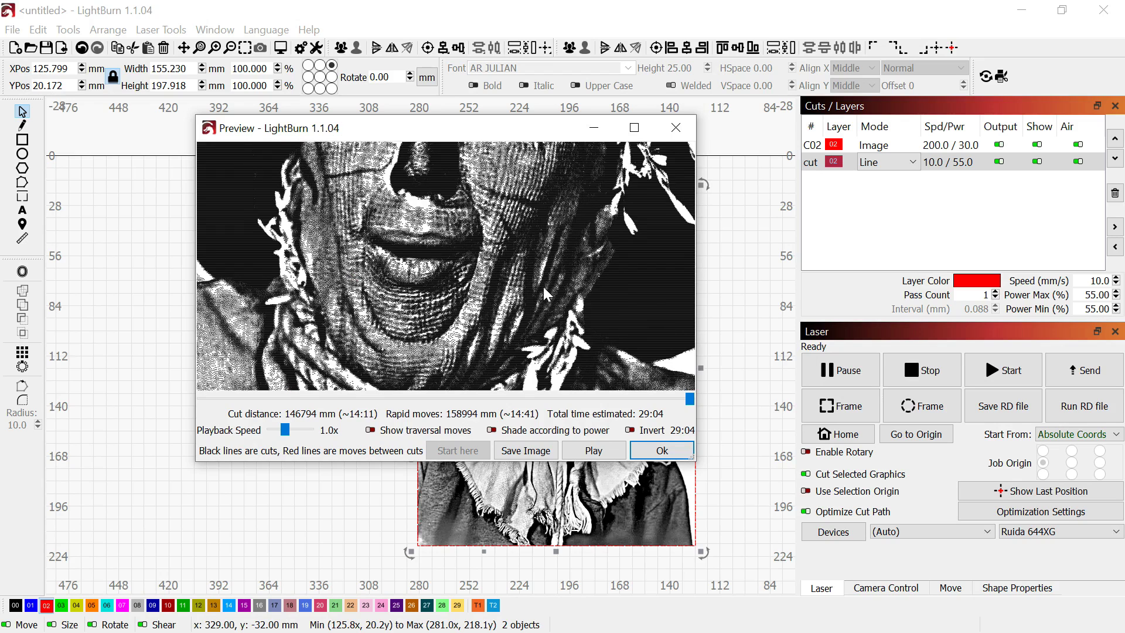
scroll(559, 229, up, 3)
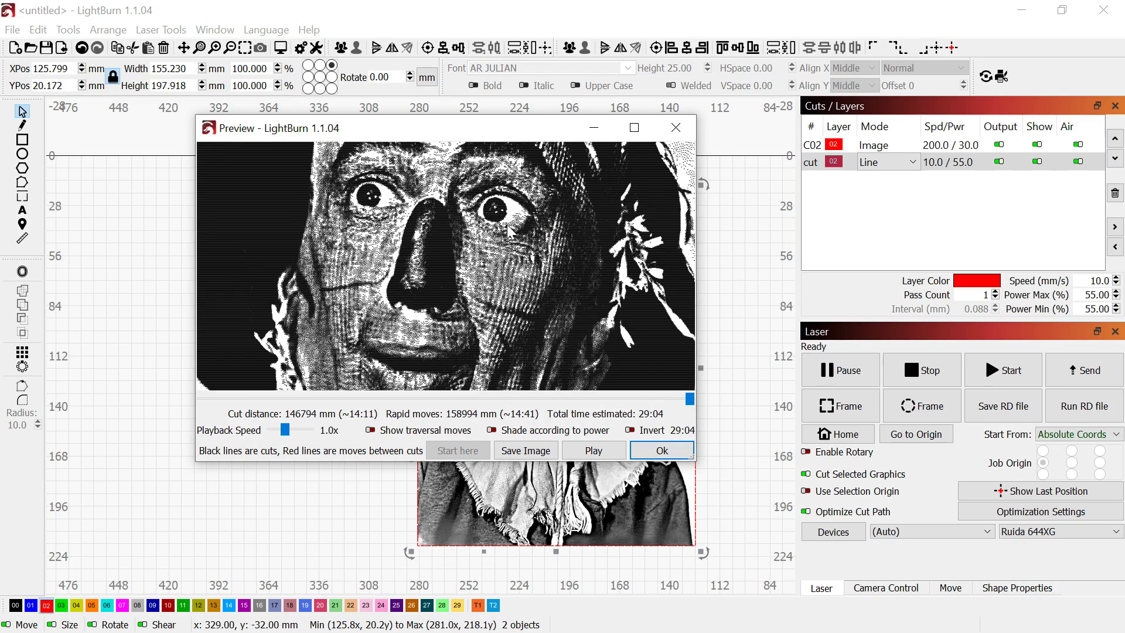
scroll(492, 234, up, 3)
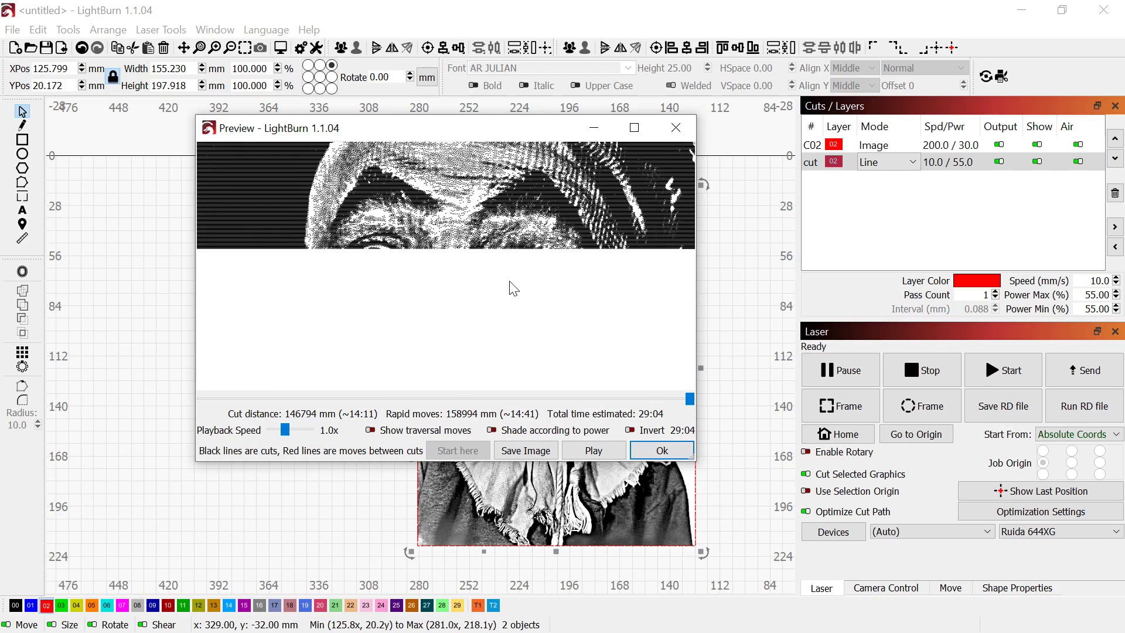
scroll(509, 237, up, 2)
scroll(510, 246, down, 2)
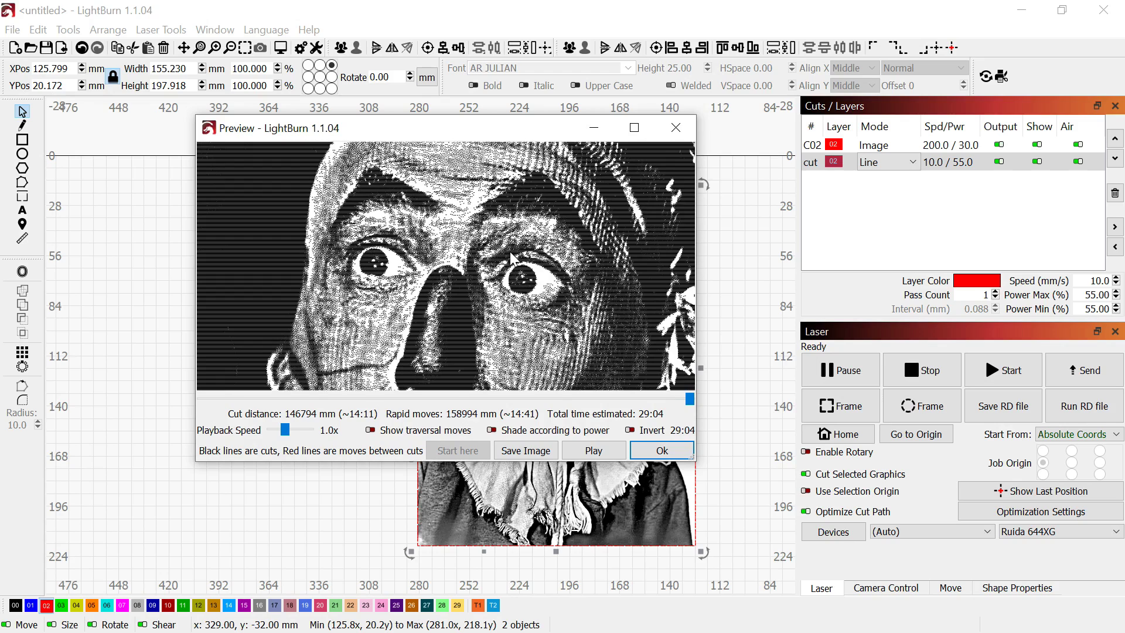
scroll(534, 265, up, 2)
scroll(528, 270, up, 2)
scroll(528, 273, down, 3)
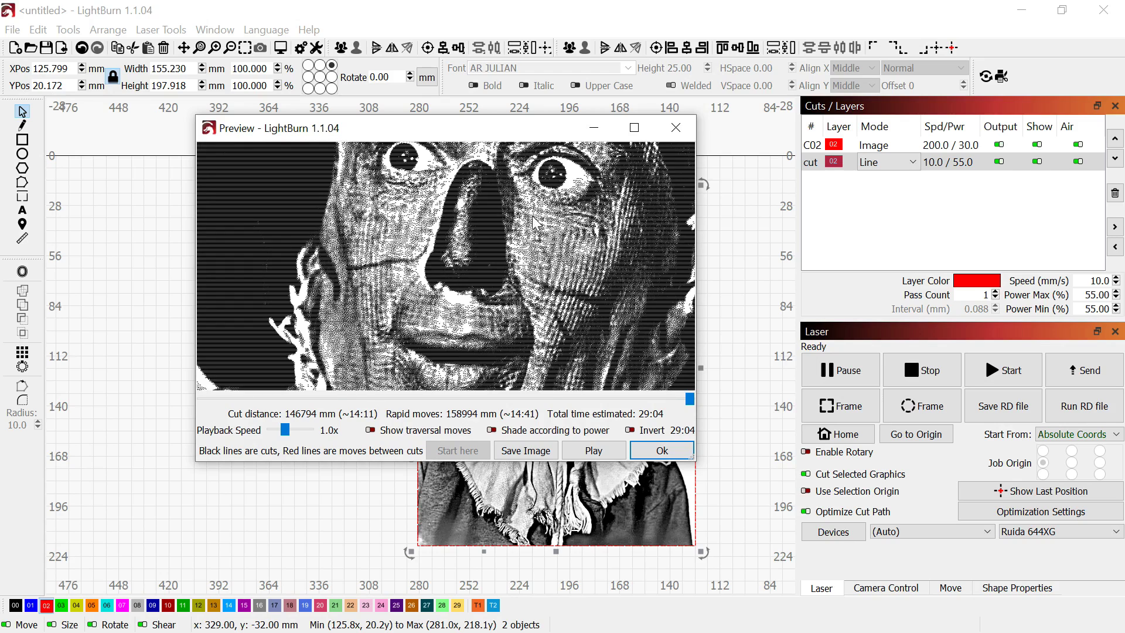
scroll(541, 190, up, 2)
scroll(521, 267, up, 2)
scroll(501, 238, down, 2)
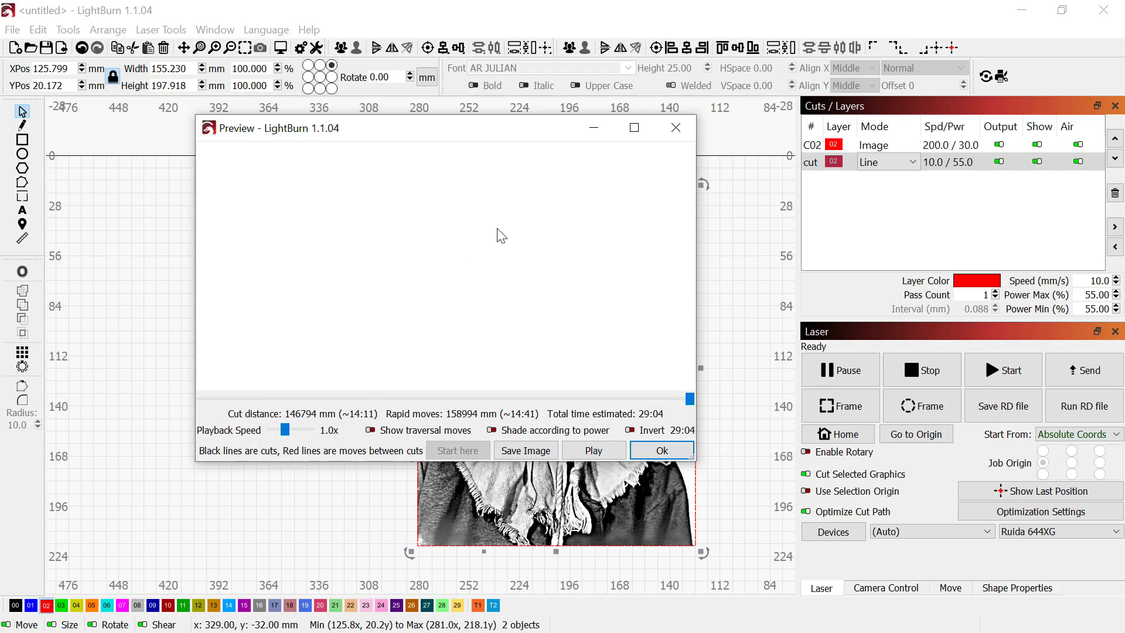
scroll(528, 286, down, 2)
scroll(529, 285, down, 2)
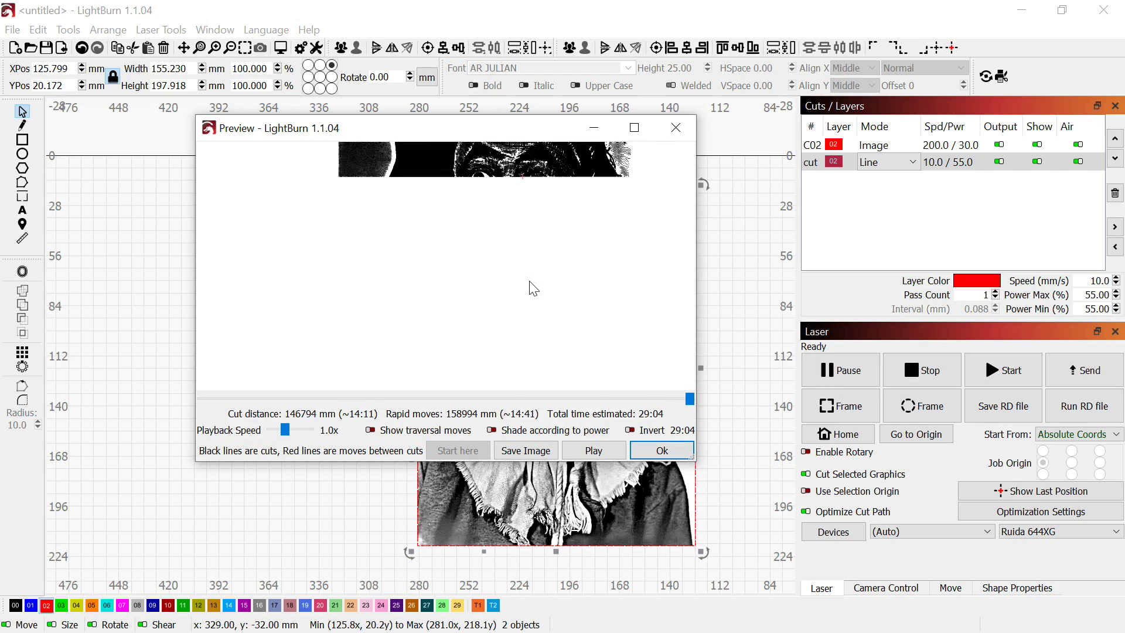
scroll(525, 248, up, 3)
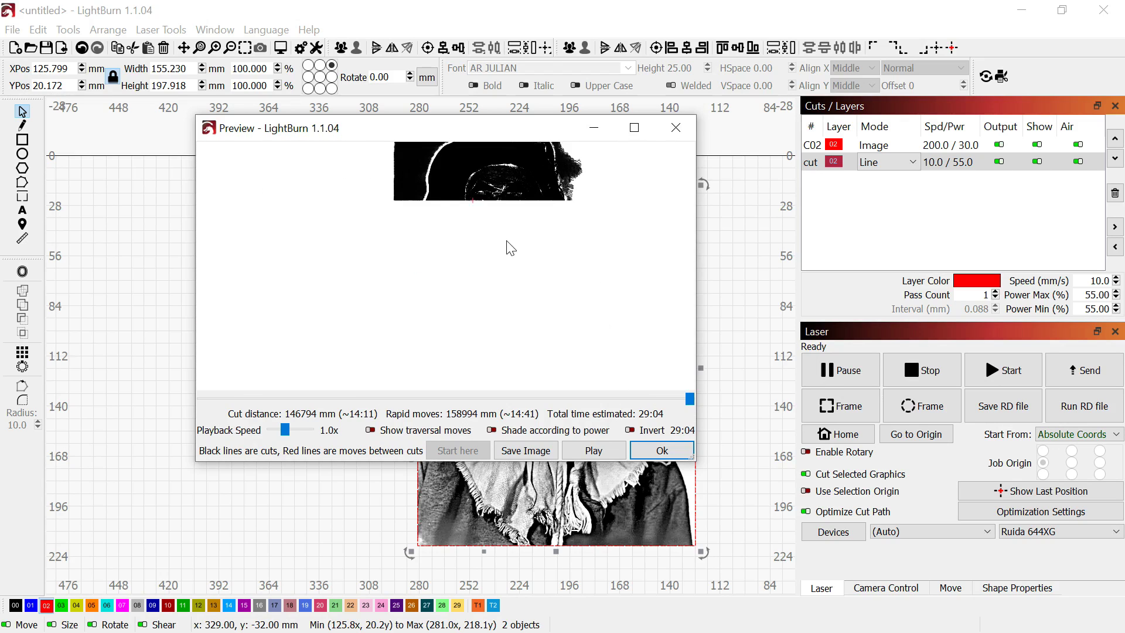
scroll(513, 248, up, 2)
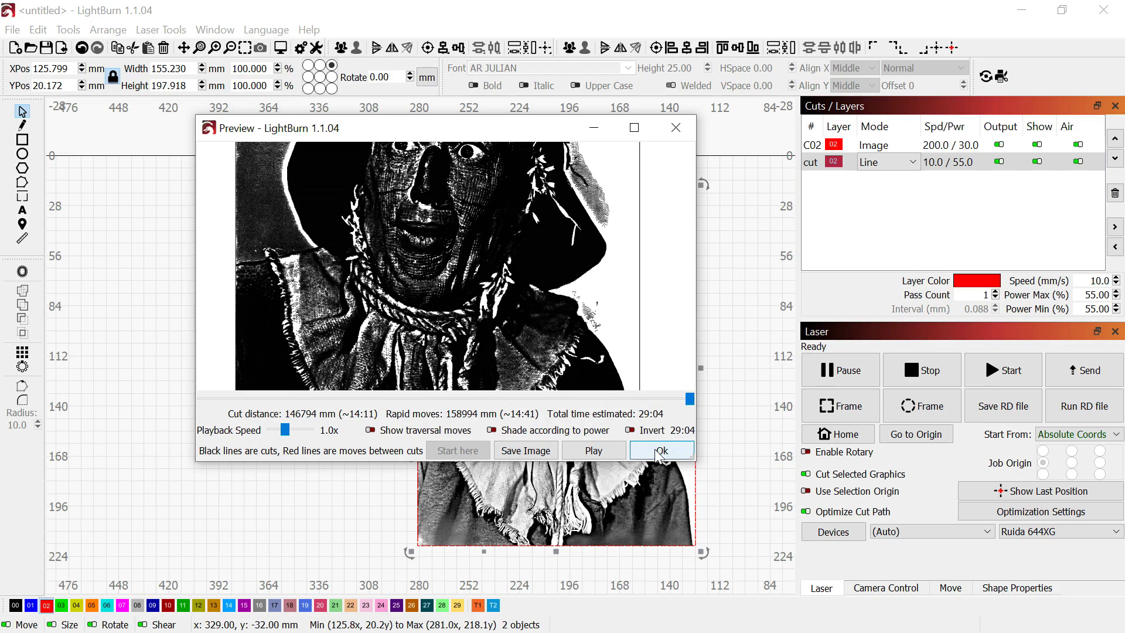
Step: Close the preview and open the C02 layer's cut settings (200 mm/s, 30% power, Jarvis)
click(657, 452)
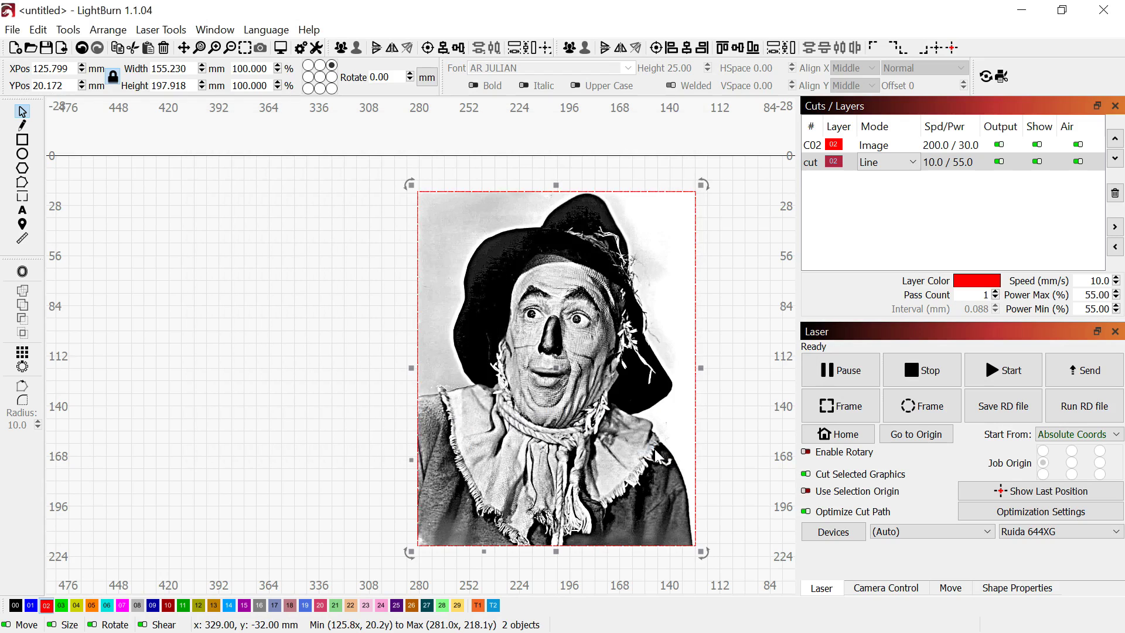
double_click(944, 145)
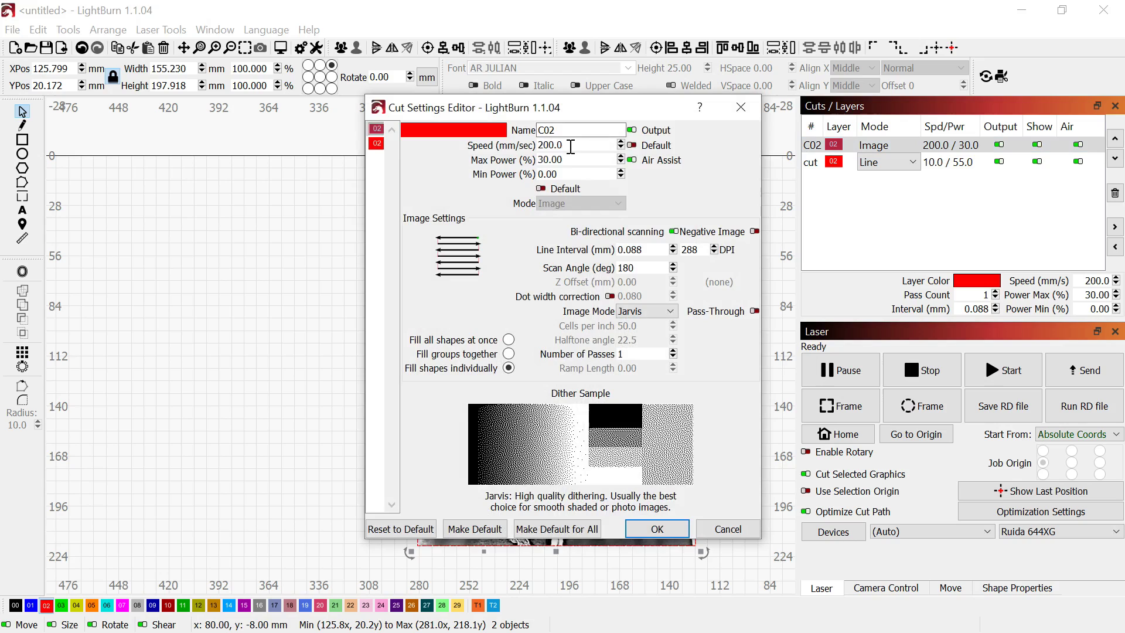